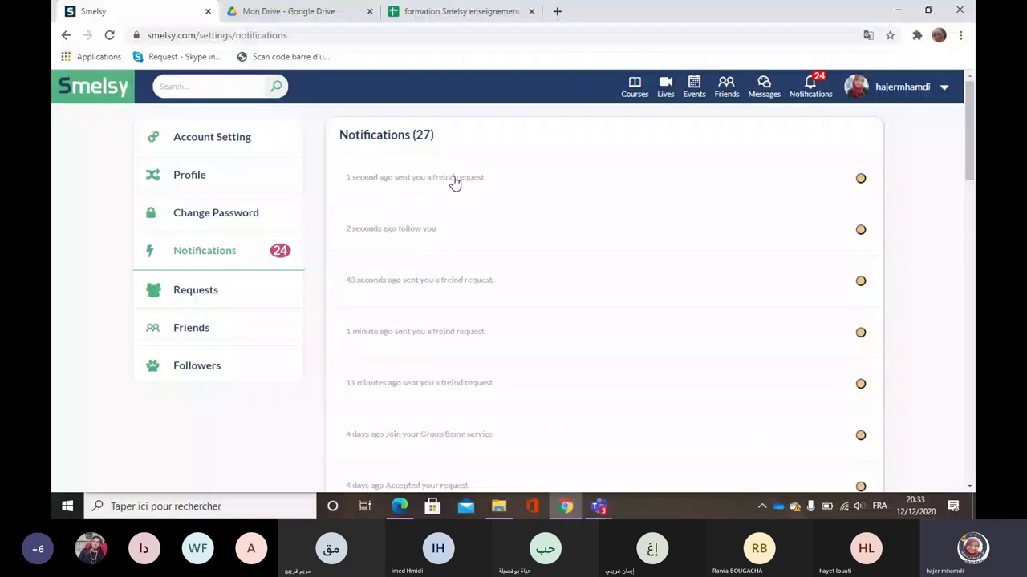
Look through the full list of account notifications, from the newest friend requests to the older group and post entries
scroll(475, 238, down, 2)
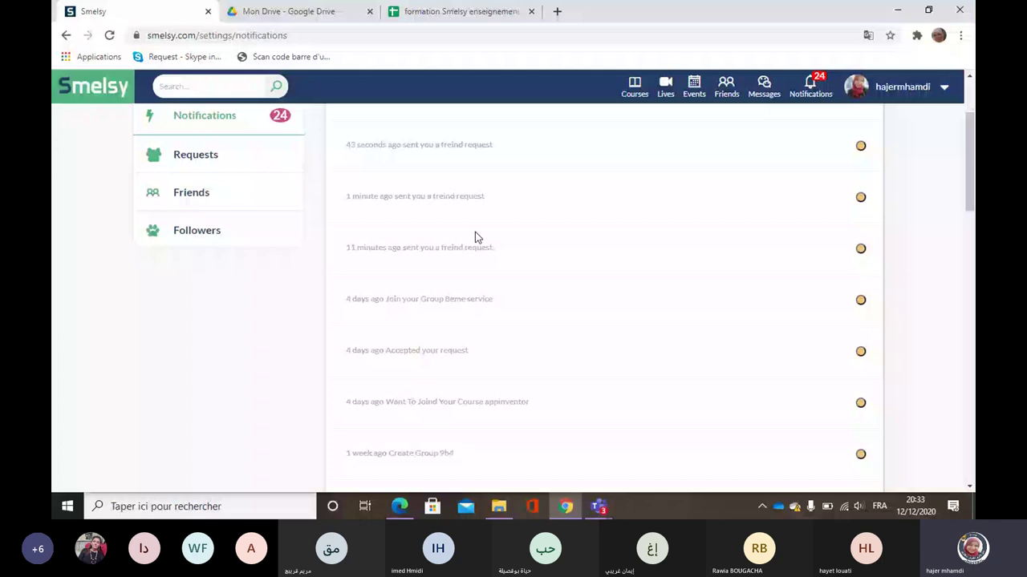
scroll(471, 313, down, 1)
scroll(471, 313, down, 5)
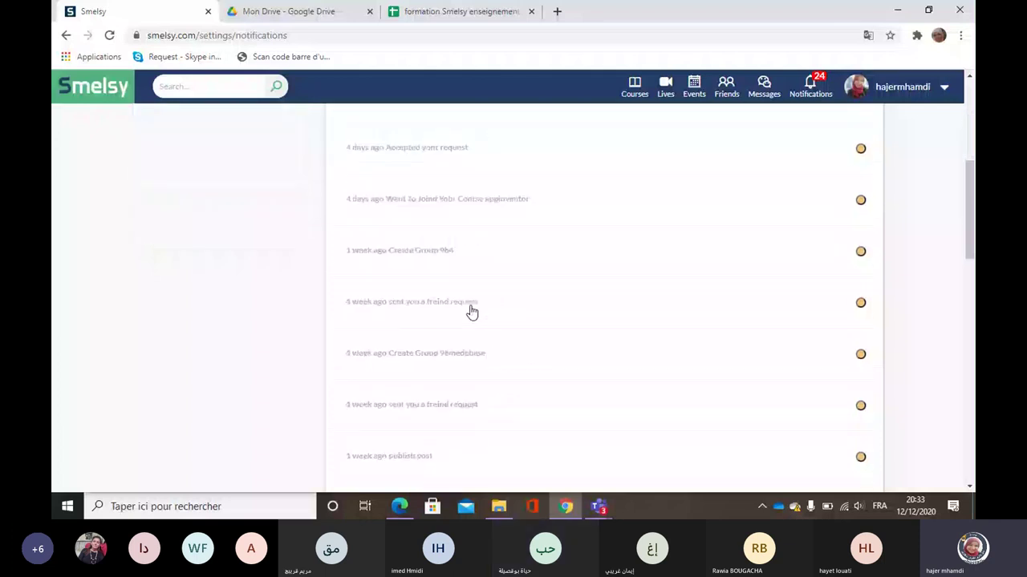
scroll(469, 310, down, 5)
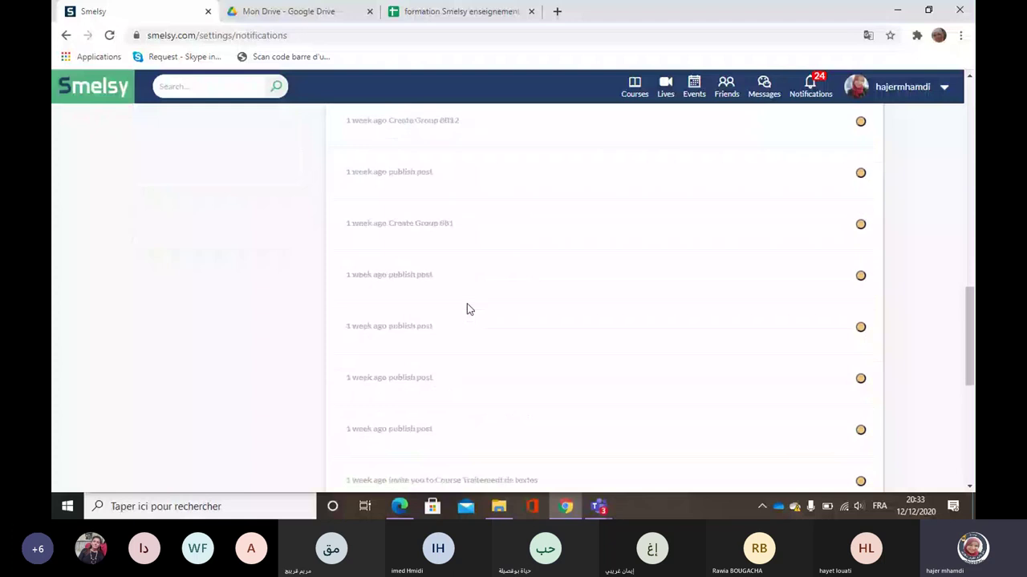
scroll(469, 310, up, 3)
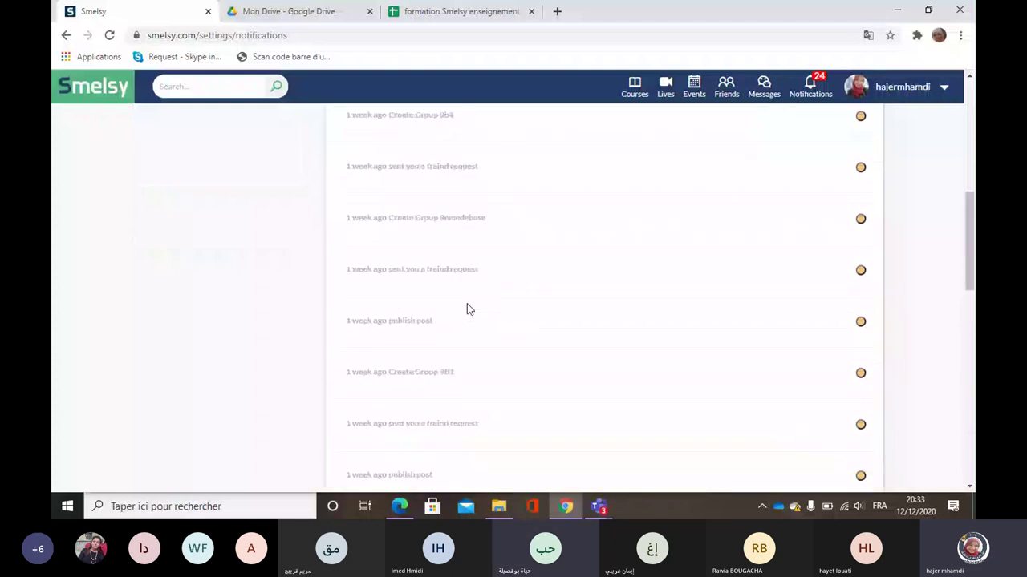
scroll(467, 305, up, 10)
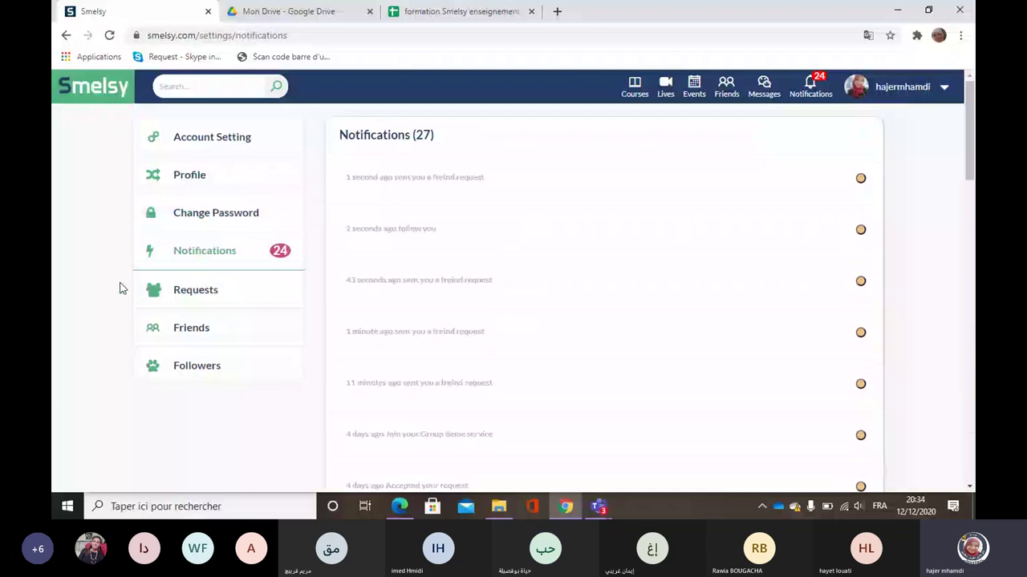
Go to the home page and examine the profile links and the list of suggested contacts
click(102, 93)
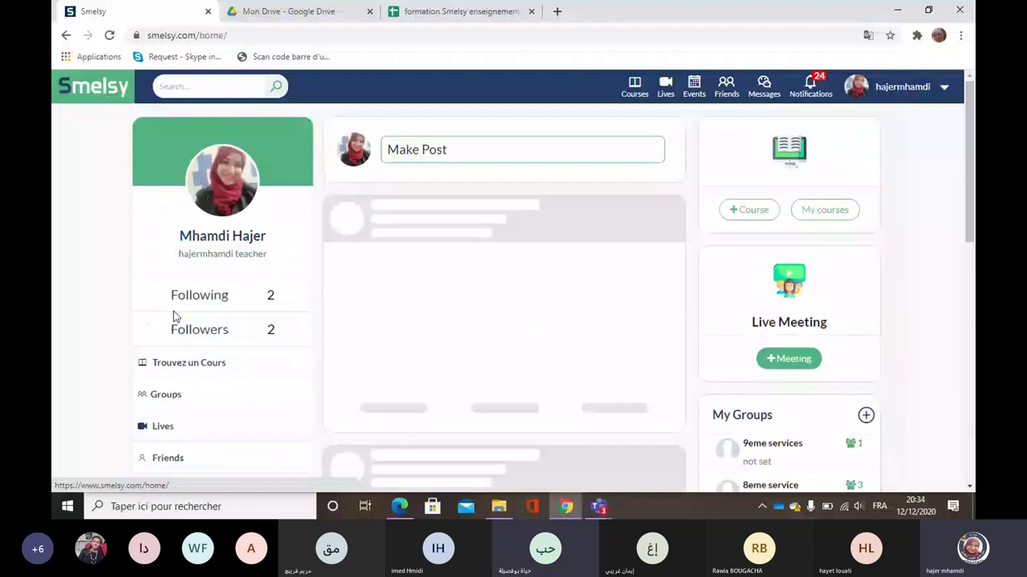
scroll(182, 333, down, 3)
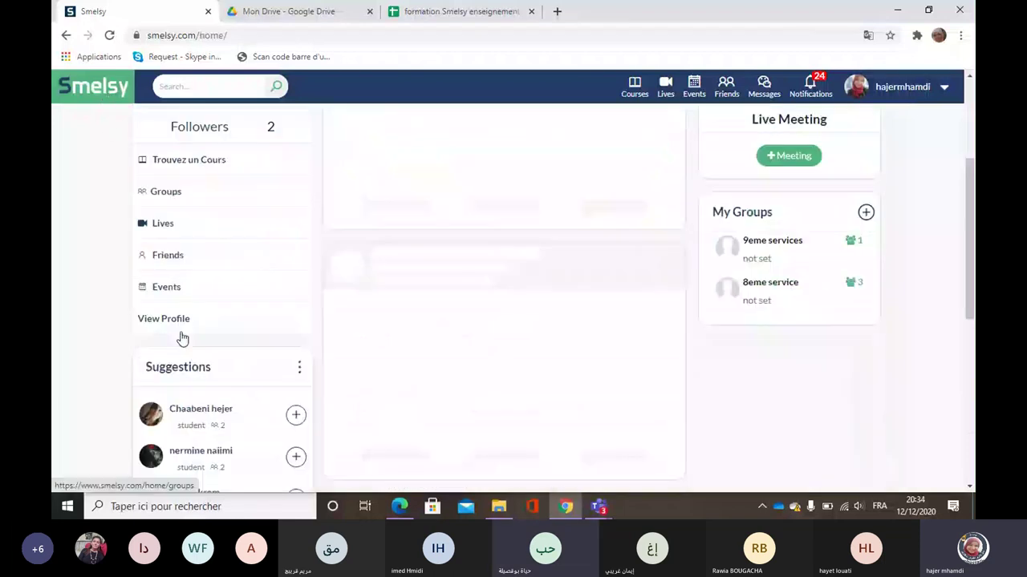
scroll(183, 333, down, 1)
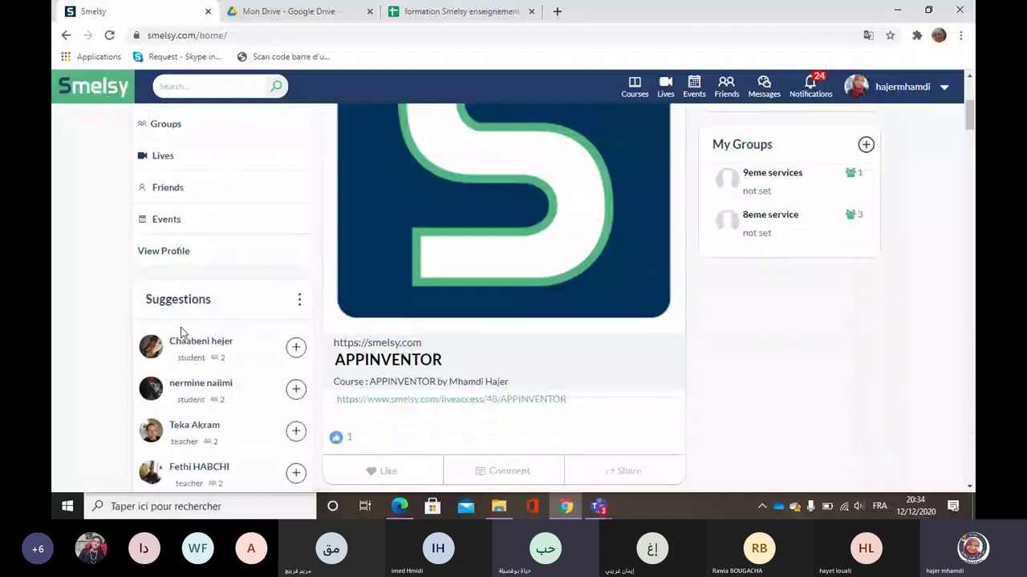
scroll(182, 333, down, 3)
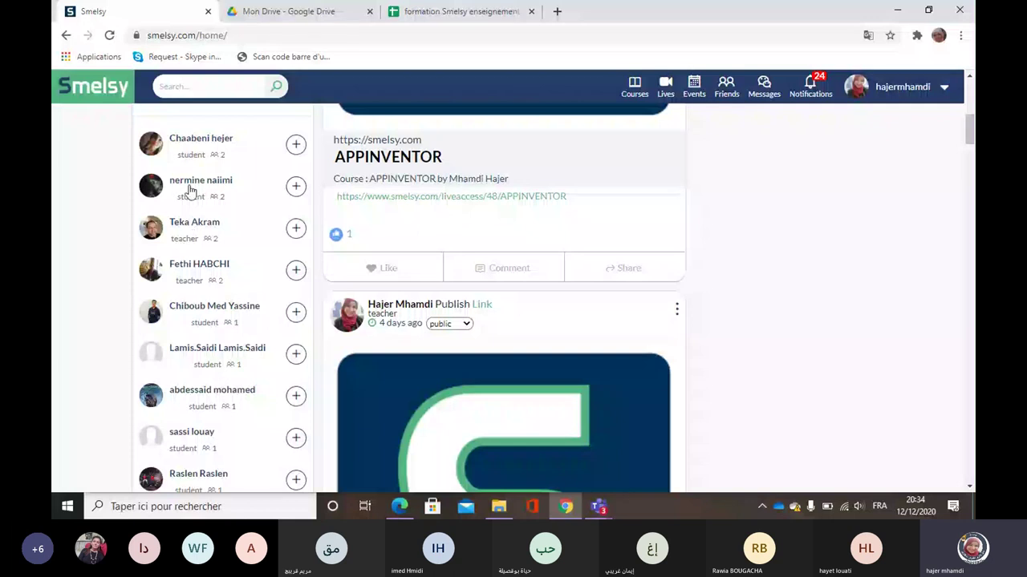
scroll(190, 194, down, 1)
scroll(190, 191, down, 1)
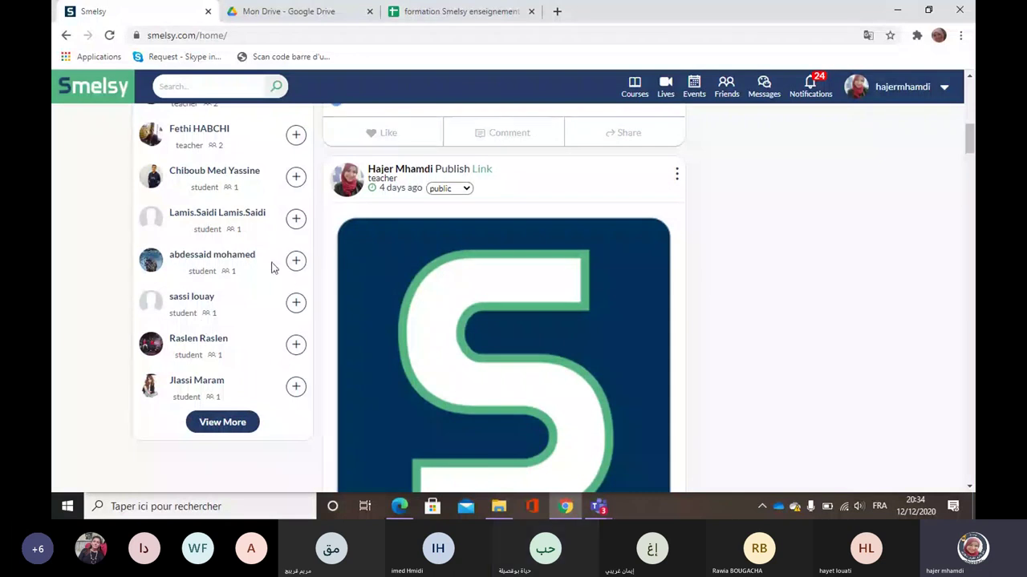
scroll(219, 241, up, 4)
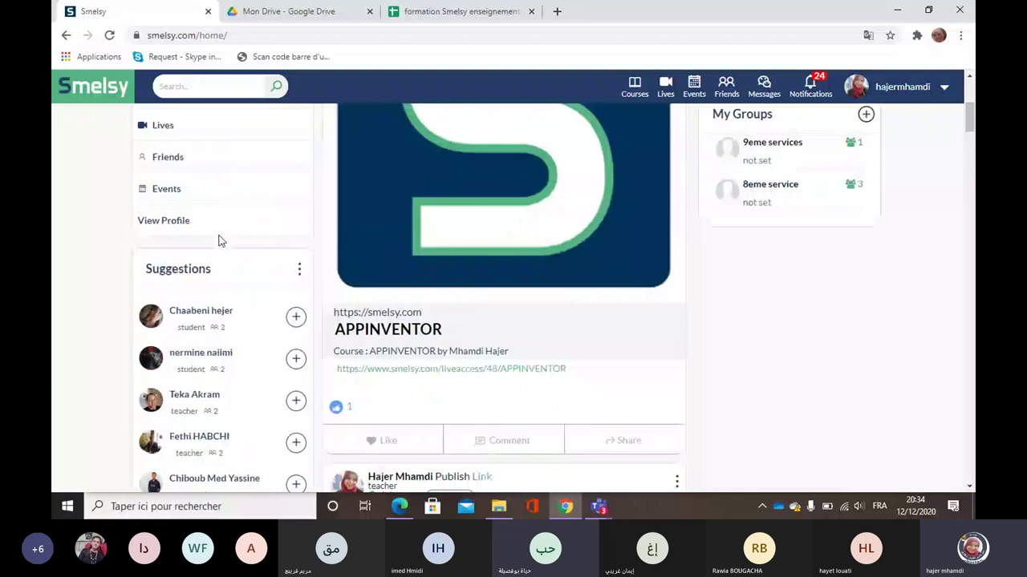
scroll(218, 241, up, 4)
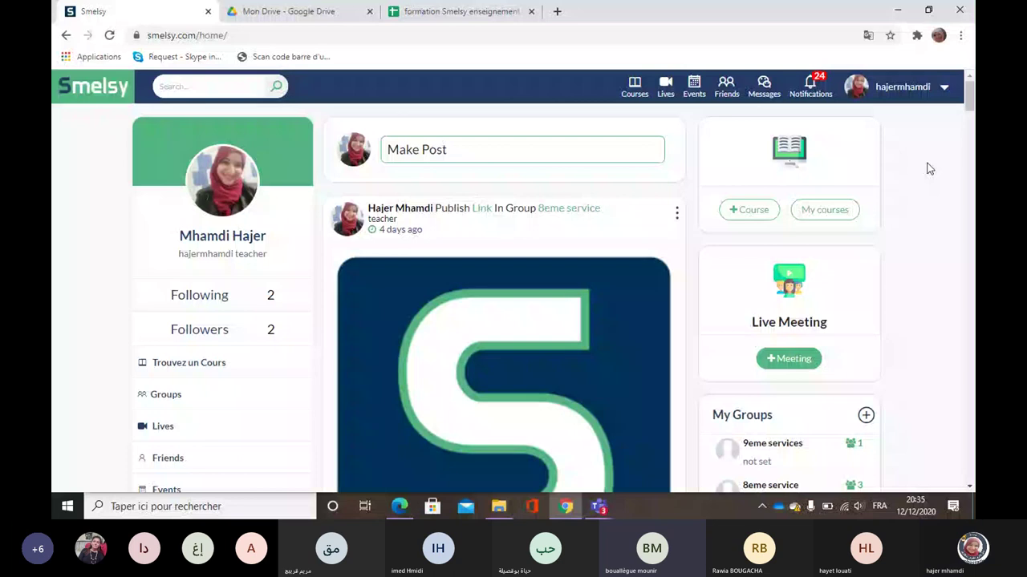
Open the profile settings and set the Mes Matières row to category Secondaire, level 4eme and section Technique
click(900, 87)
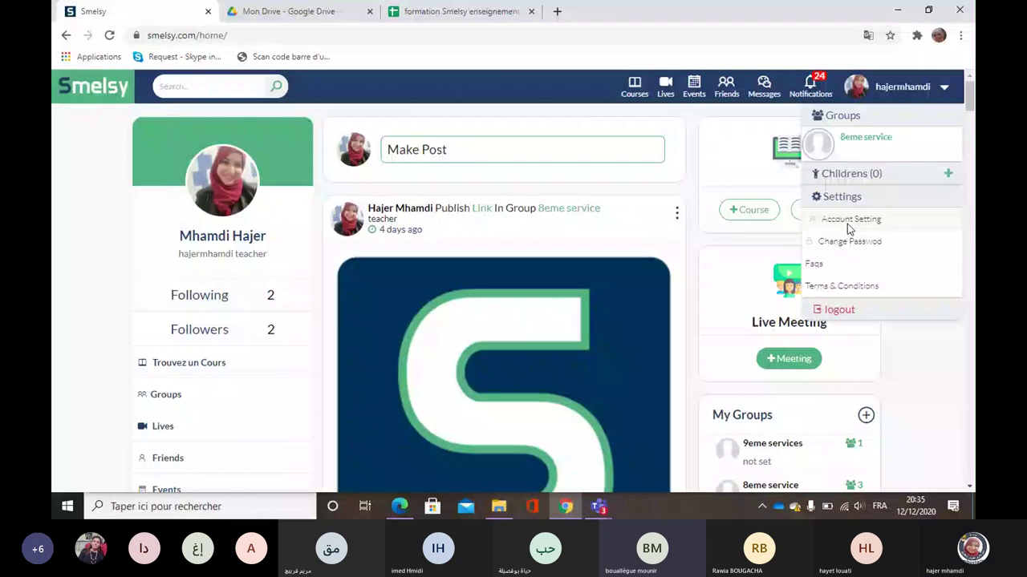
click(847, 222)
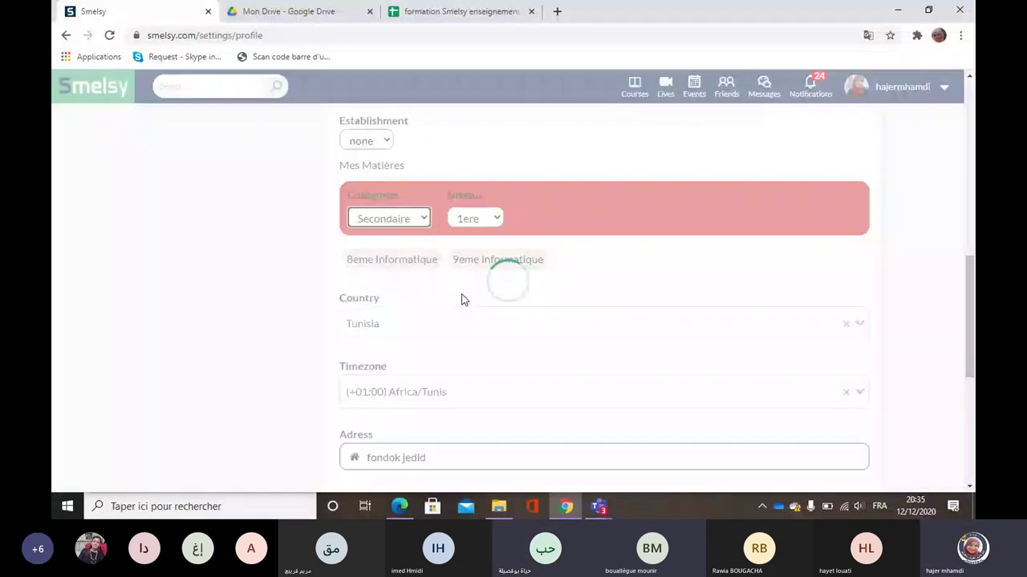
click(493, 221)
click(499, 275)
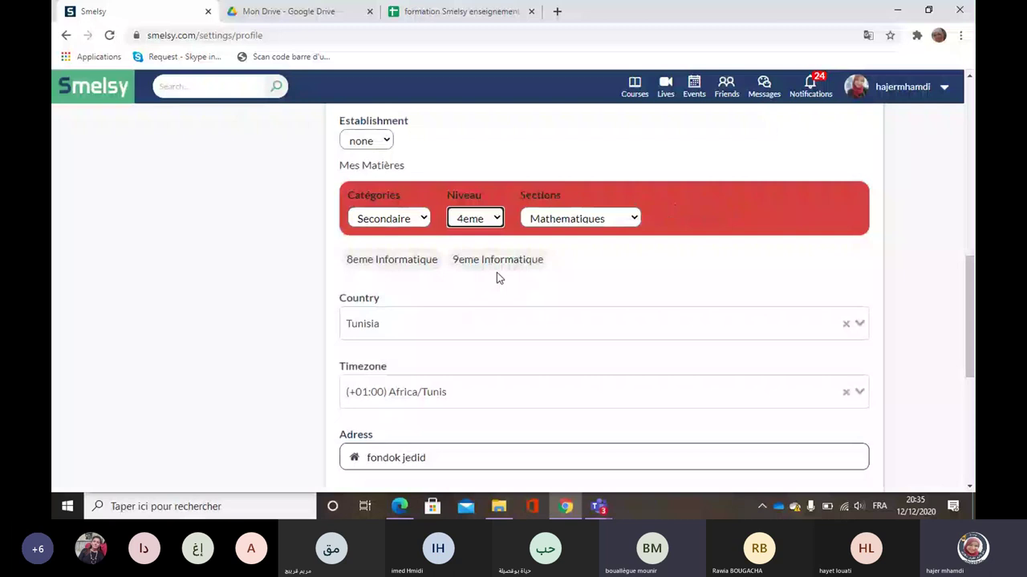
click(637, 222)
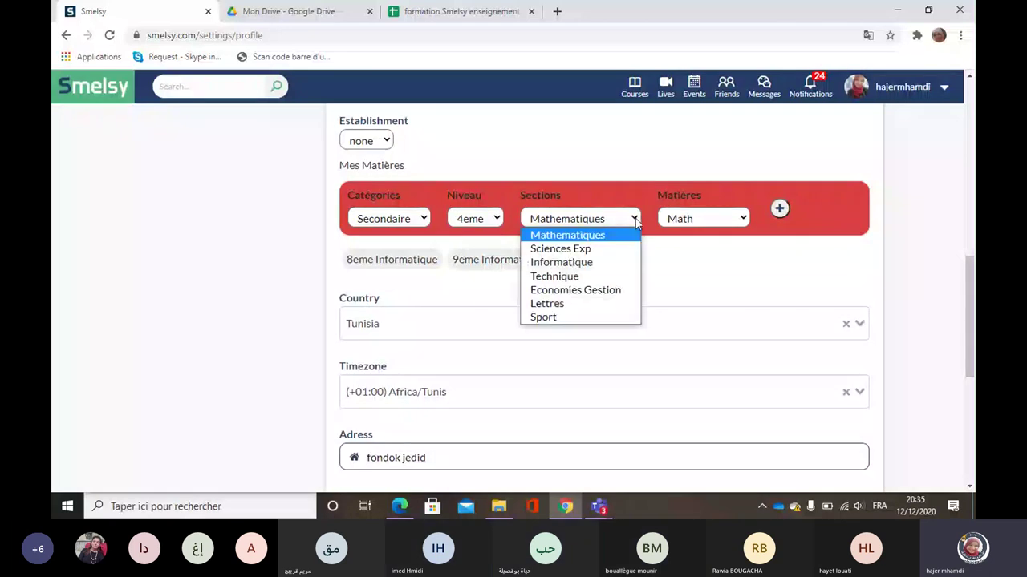
click(566, 275)
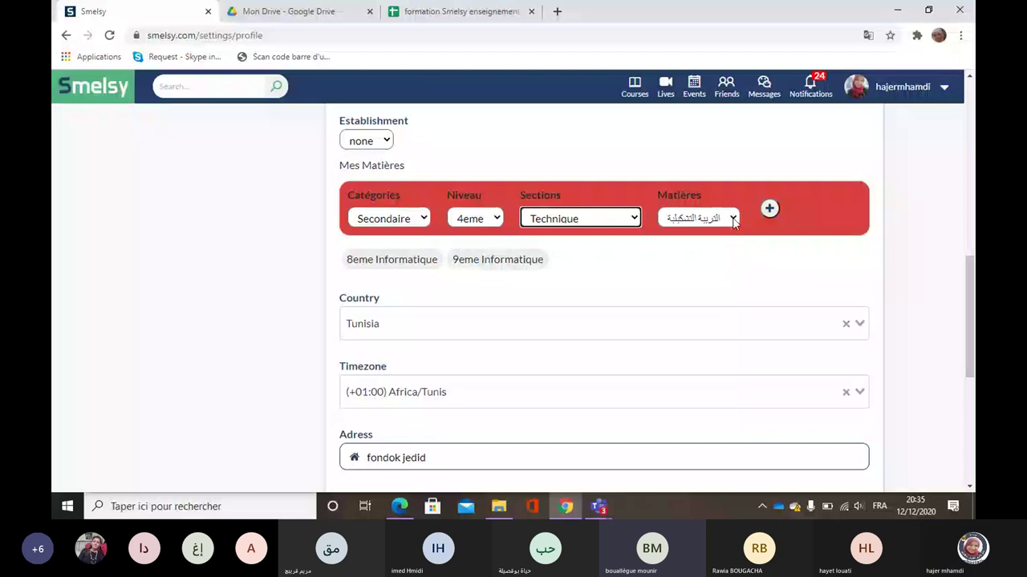
Choose التربية التشكيلية as the subject for the Technique section and recheck the subject options offered
click(733, 222)
click(706, 237)
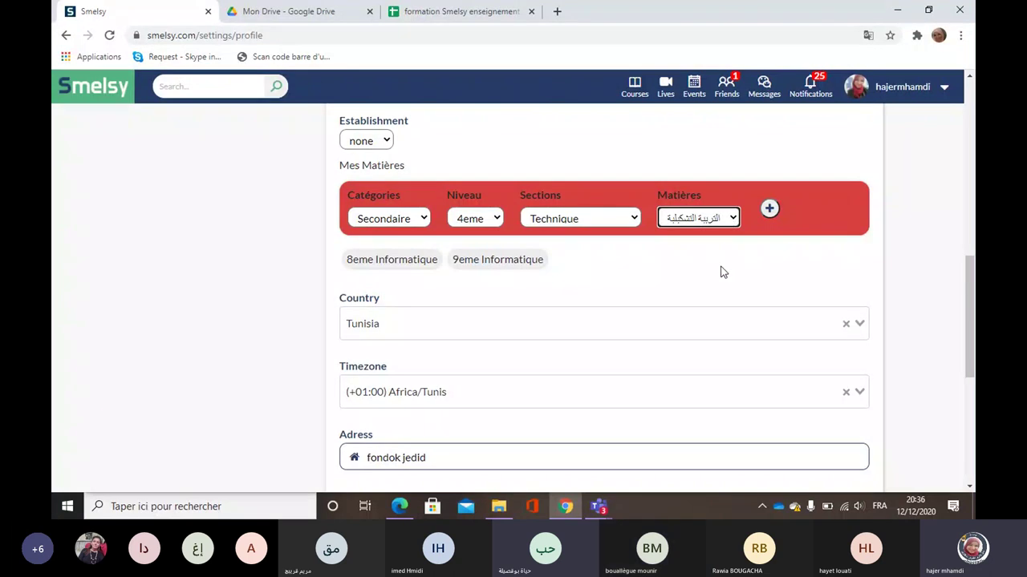
click(730, 224)
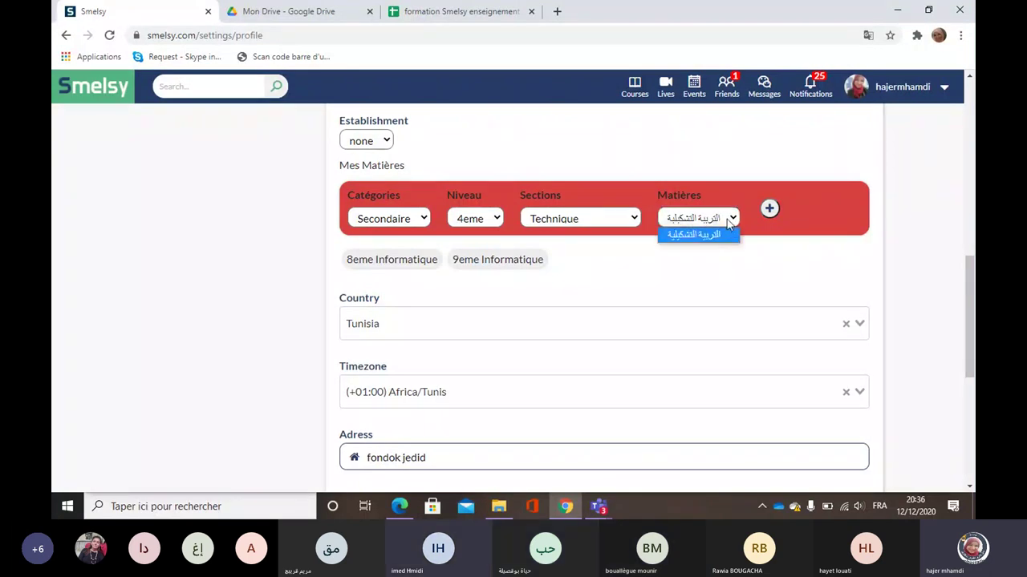
click(723, 283)
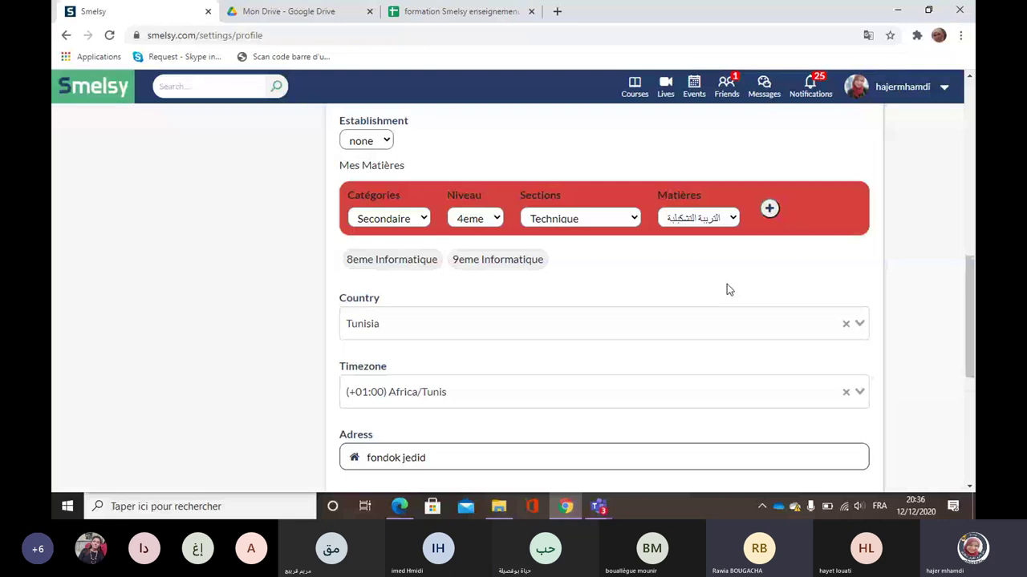
Change the Mes Matières category to Ecole and view the subjects offered for level 1ere
click(422, 223)
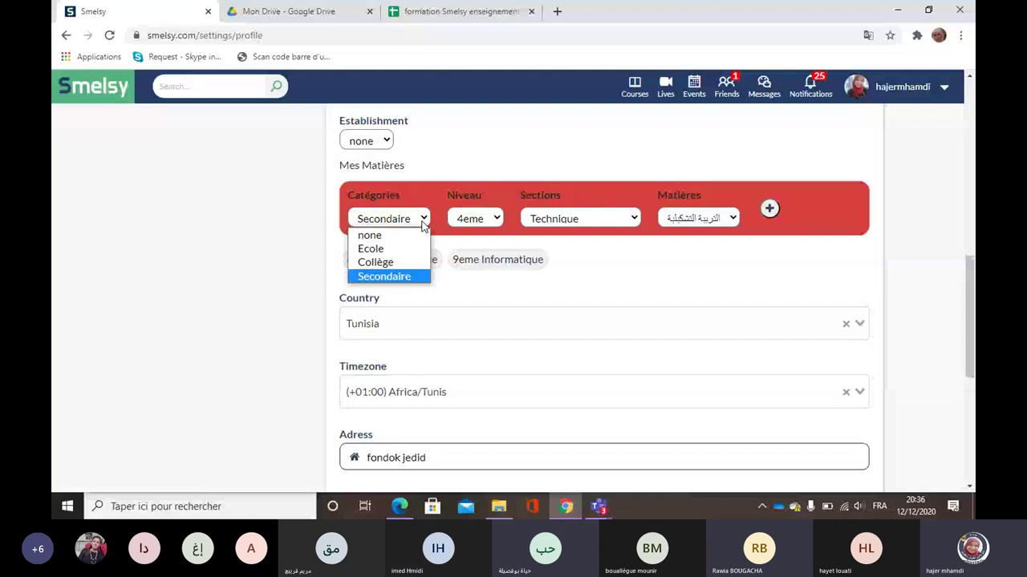
click(366, 250)
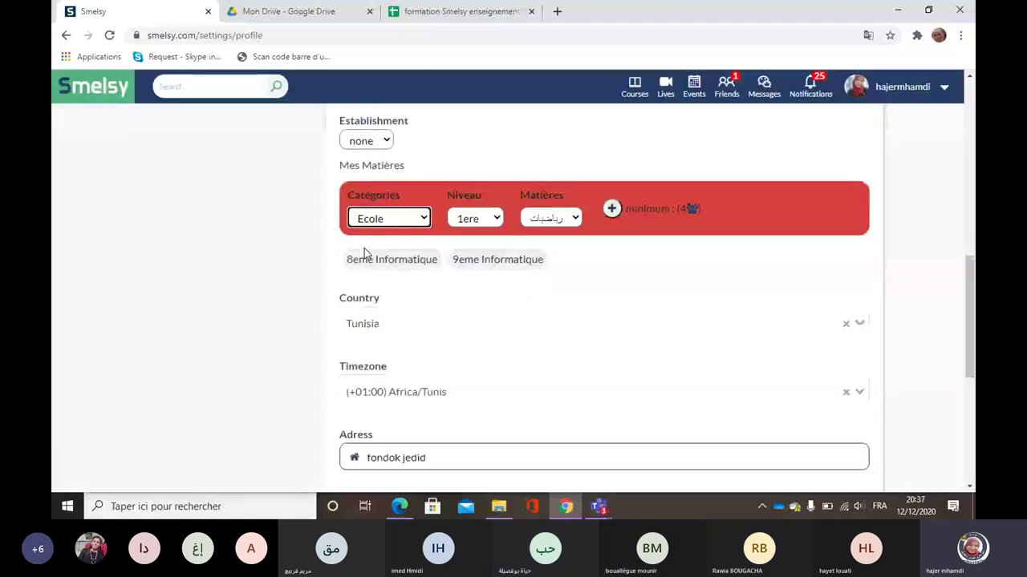
click(576, 218)
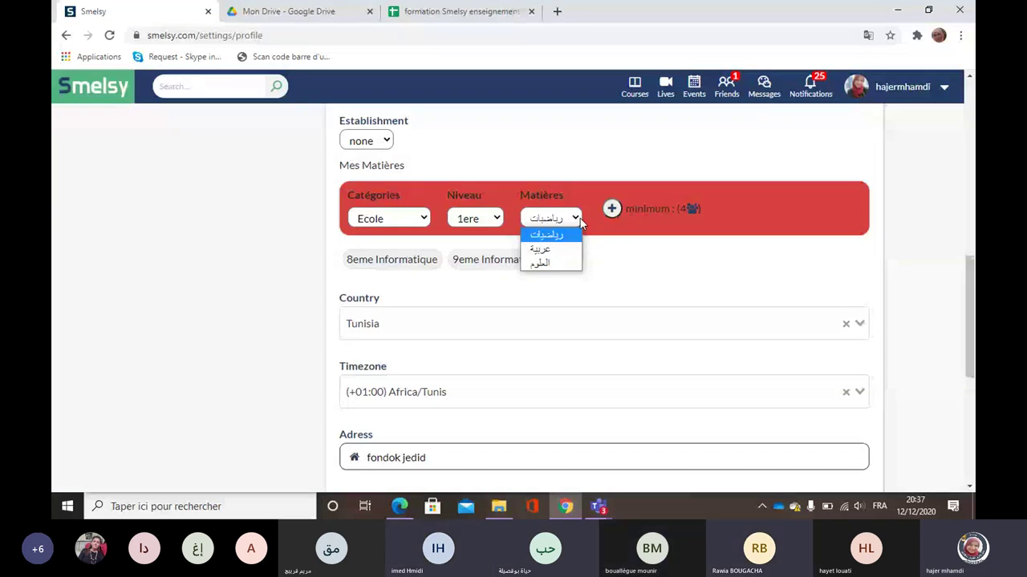
click(900, 164)
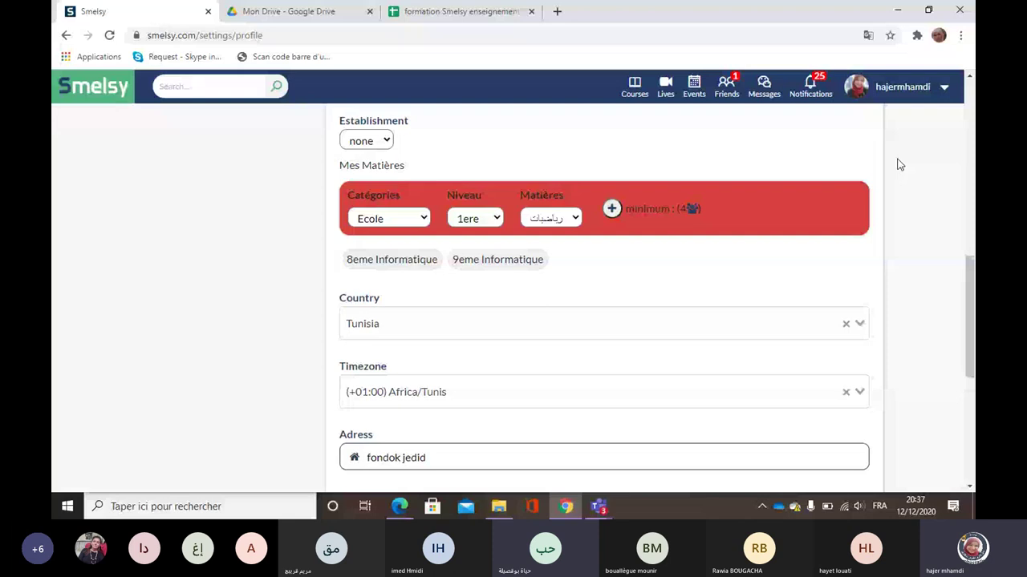
Review all fields of the profile form, from the username to the end of the form
scroll(481, 257, up, 1)
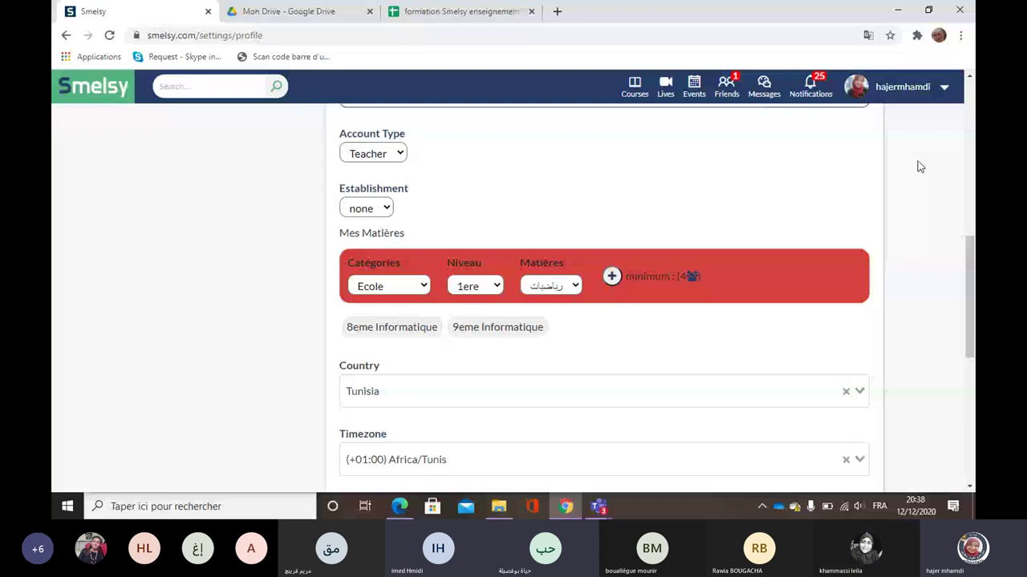
scroll(923, 172, up, 2)
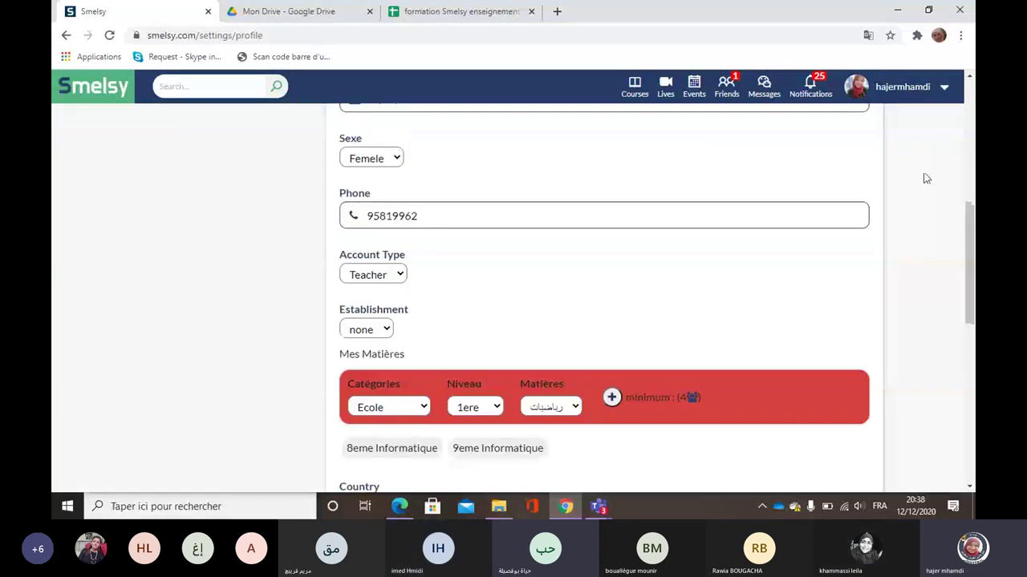
scroll(926, 178, up, 7)
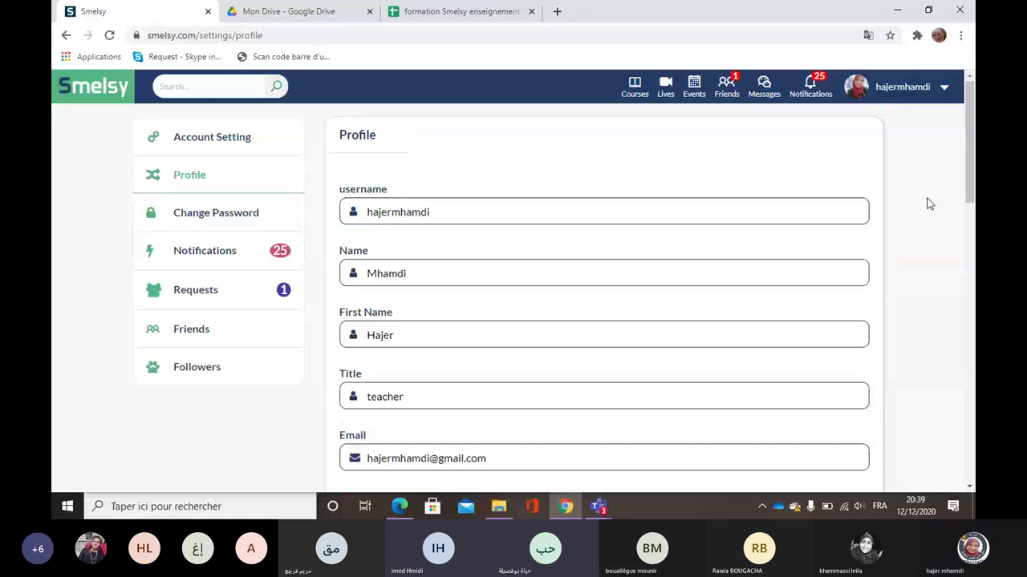
scroll(928, 203, down, 2)
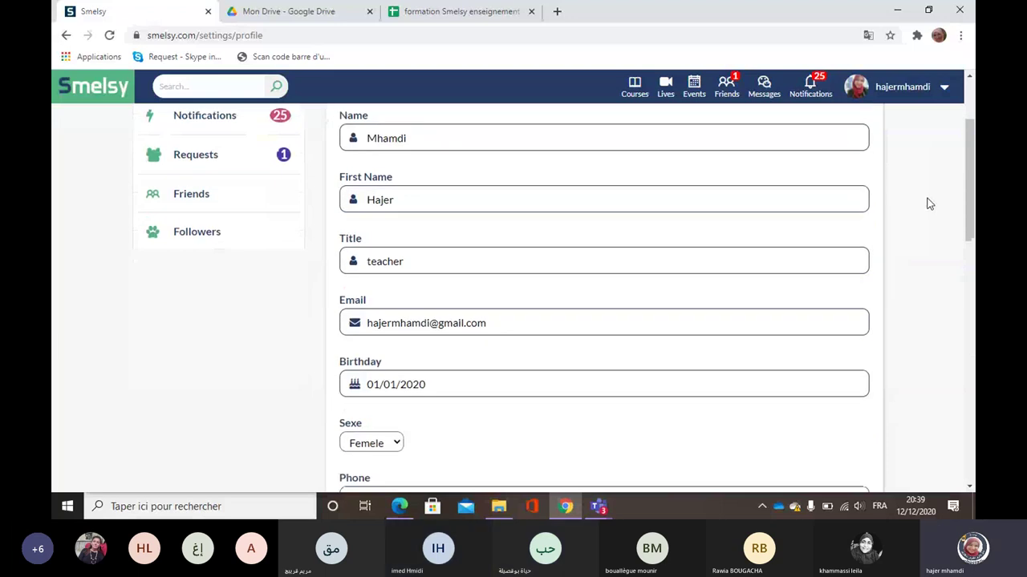
scroll(928, 203, down, 6)
scroll(928, 203, down, 2)
scroll(924, 200, up, 10)
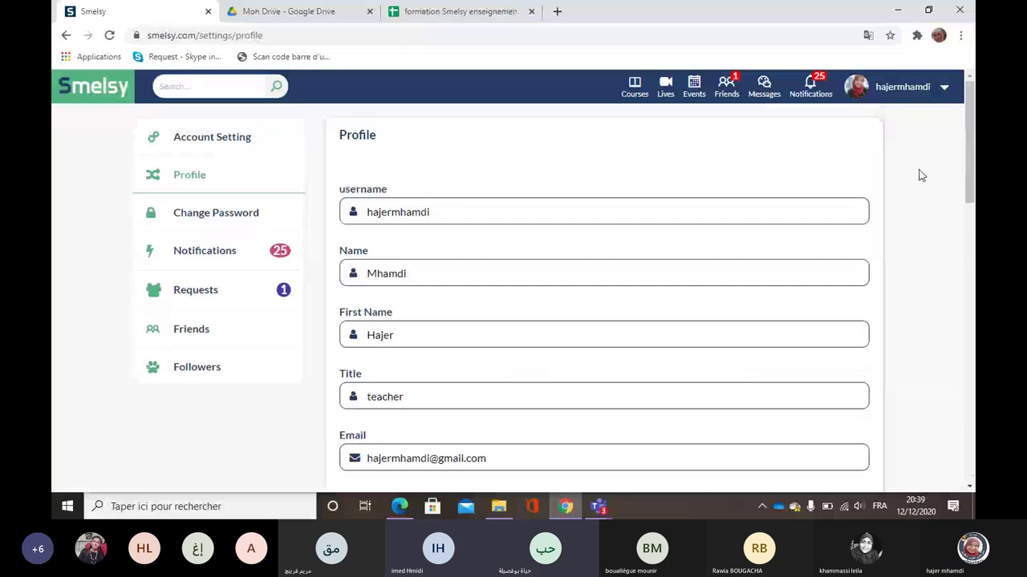
Return to the home page and look over its profile links, groups, suggestions and published posts
click(92, 97)
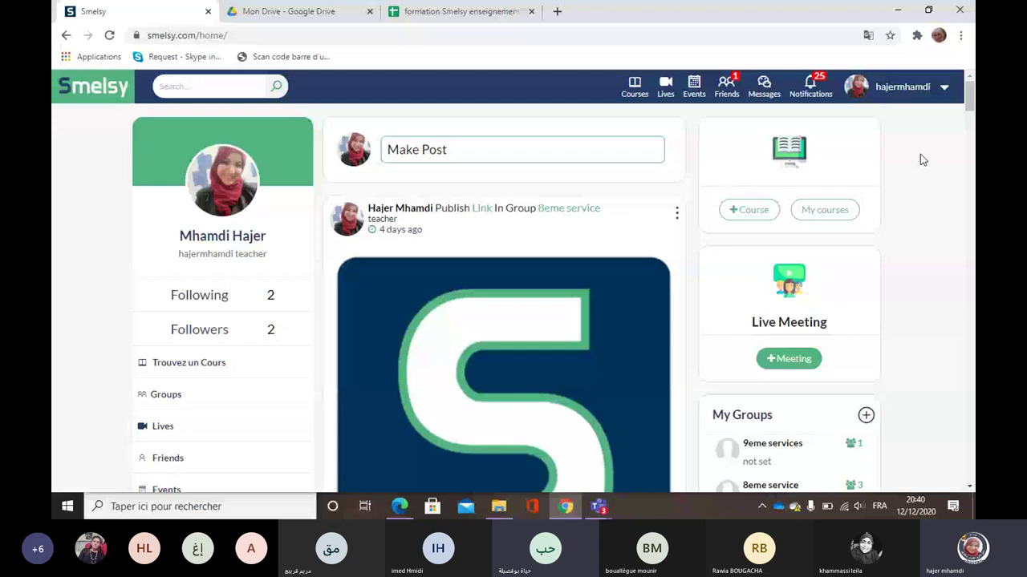
scroll(280, 322, down, 2)
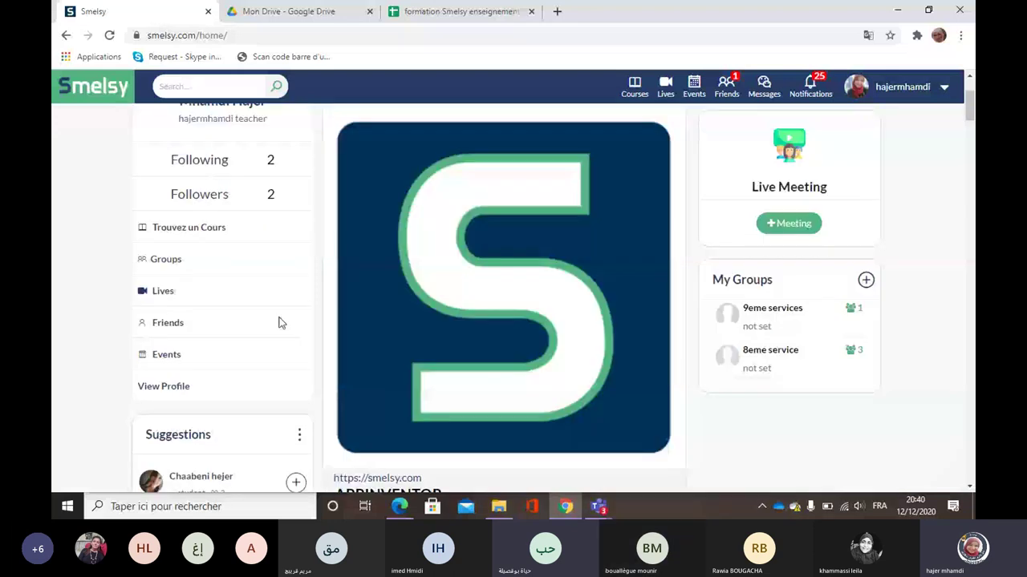
scroll(280, 322, down, 3)
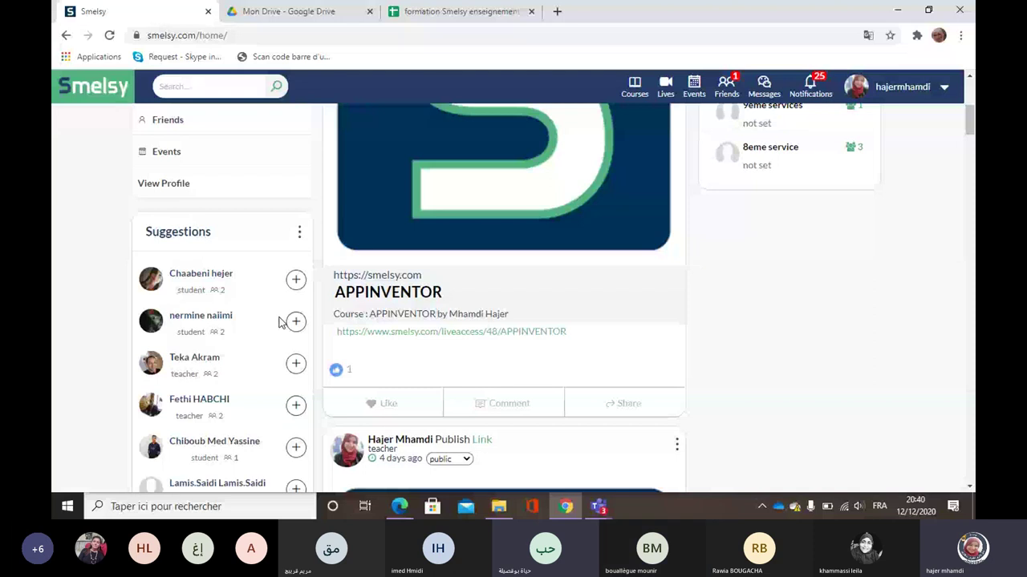
scroll(902, 198, up, 5)
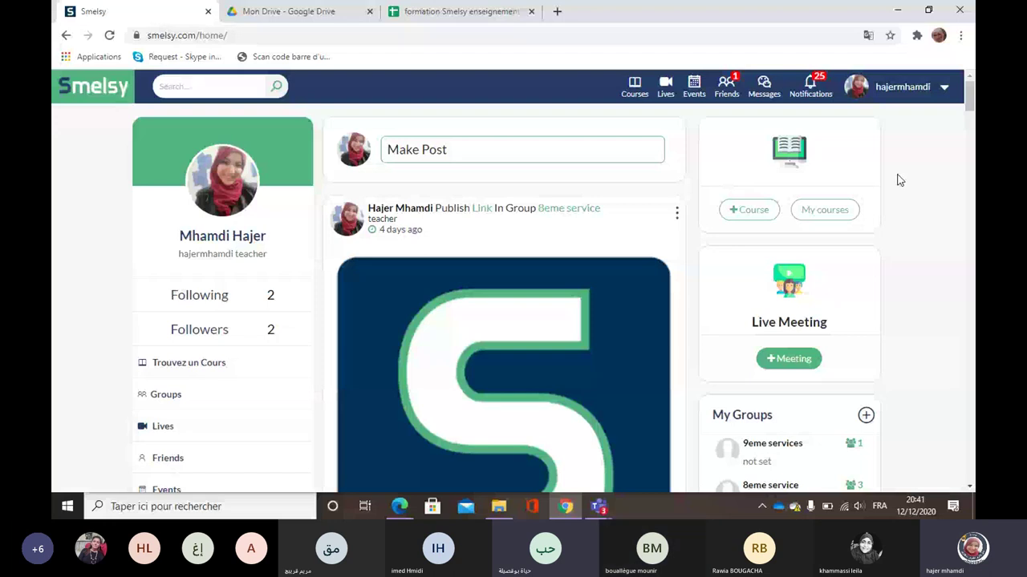
Open the courses page from the home page's course card and display the joined courses
click(737, 214)
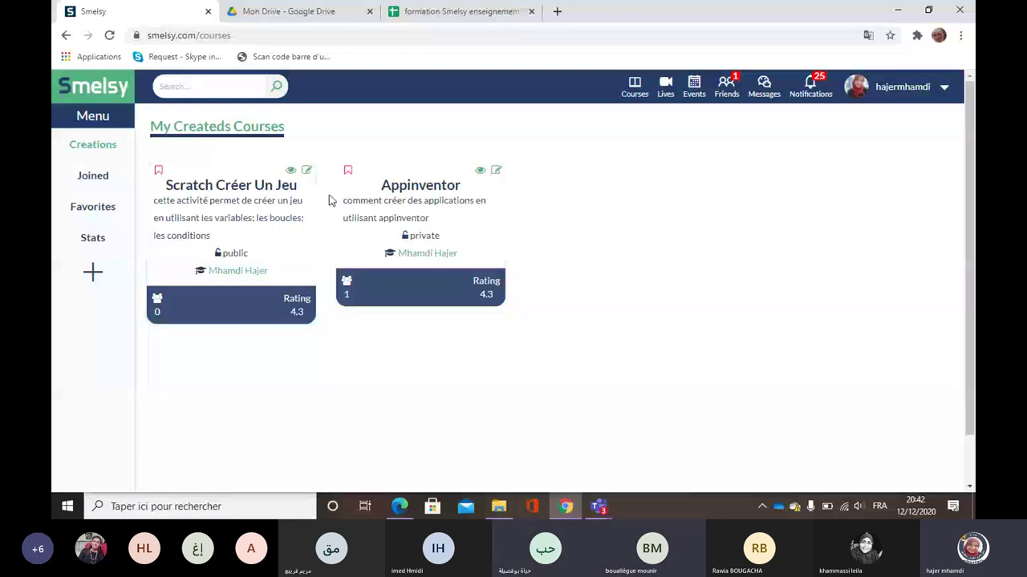
click(94, 178)
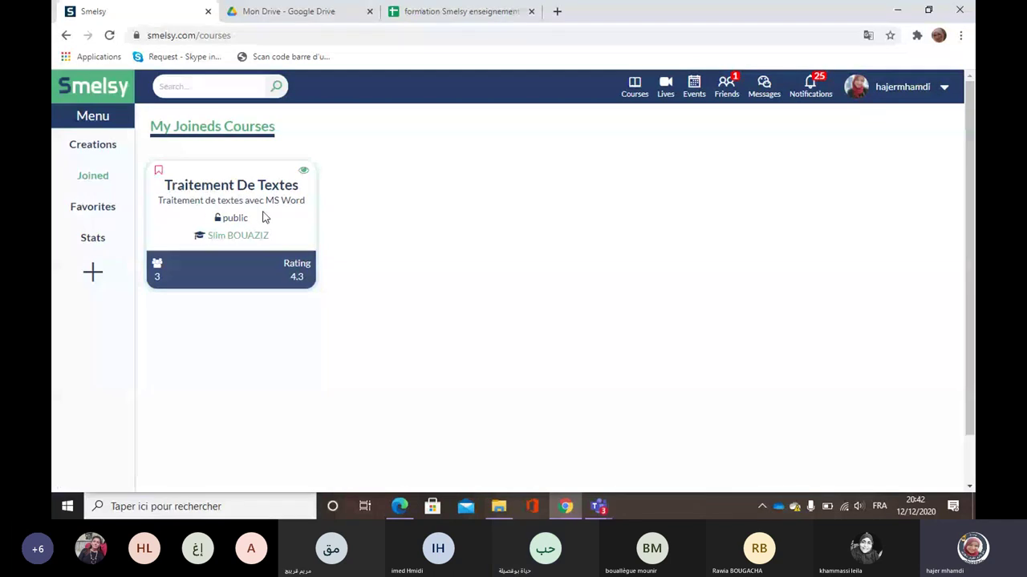
Bookmark the joined course Traitement De Textes as a favorite and display the favorite courses
click(158, 173)
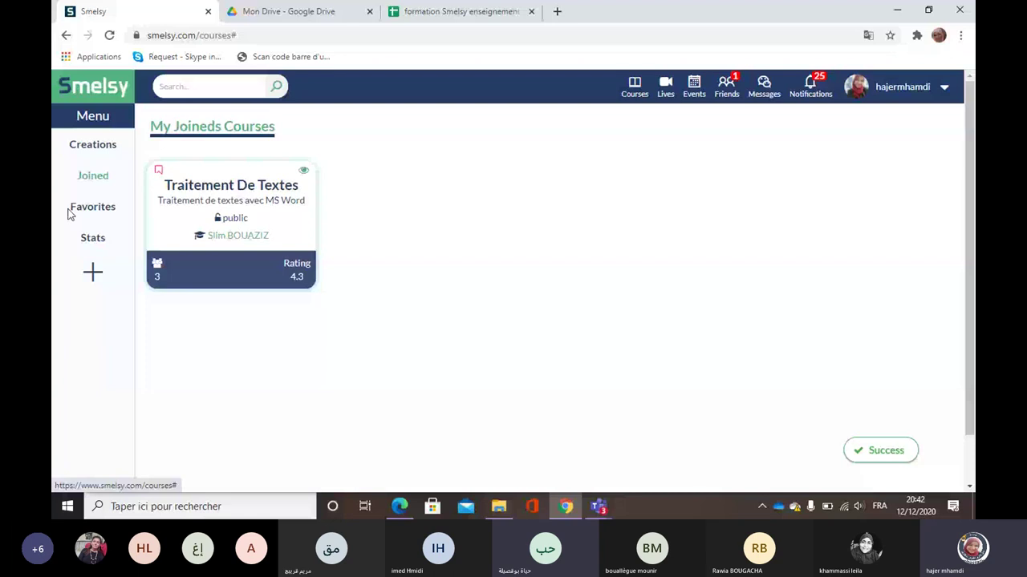
click(96, 207)
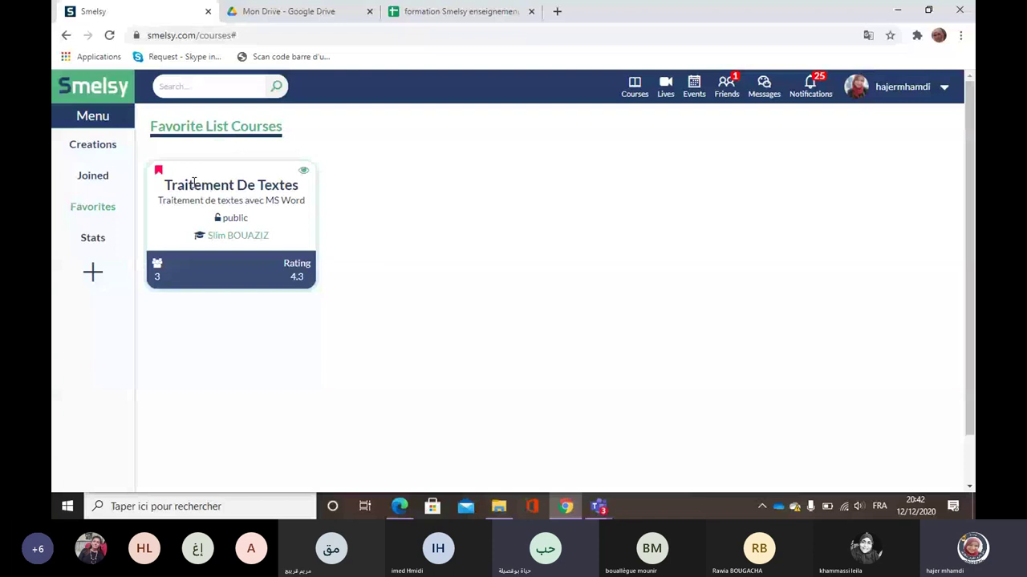
Start a new course titled "Appinventor-activité" with public confidentiality
click(93, 273)
click(305, 241)
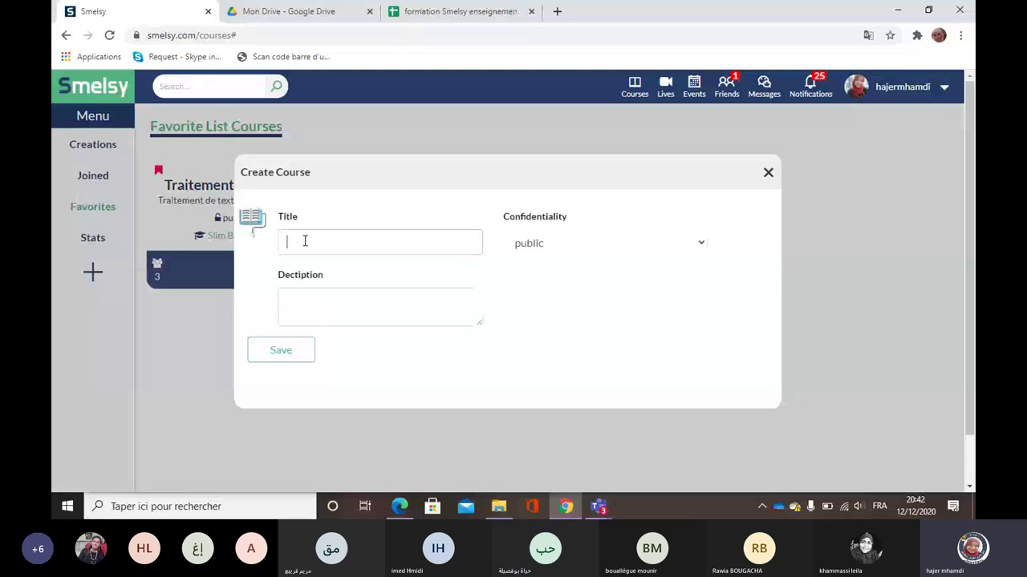
text(A)
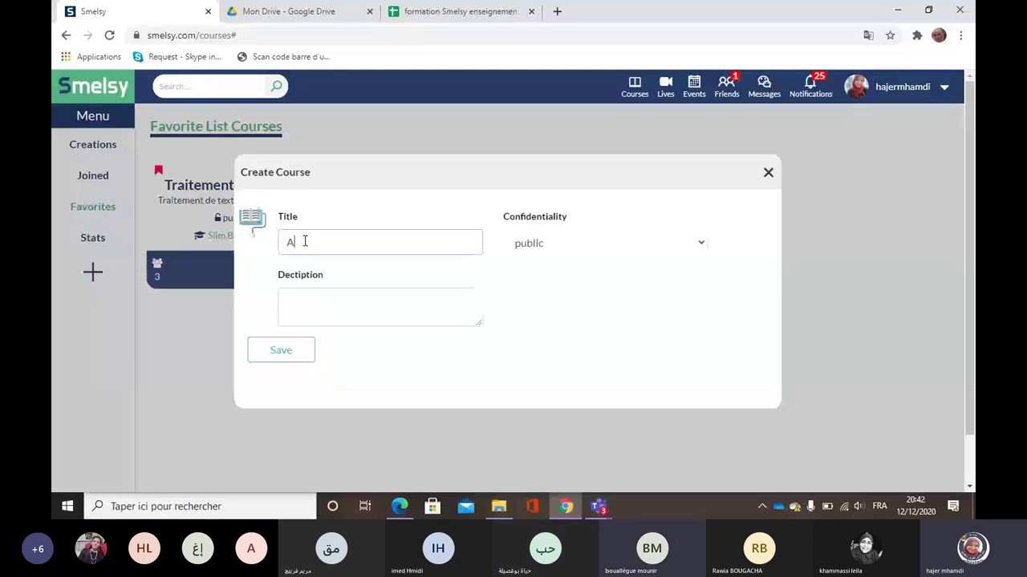
text(ppinv)
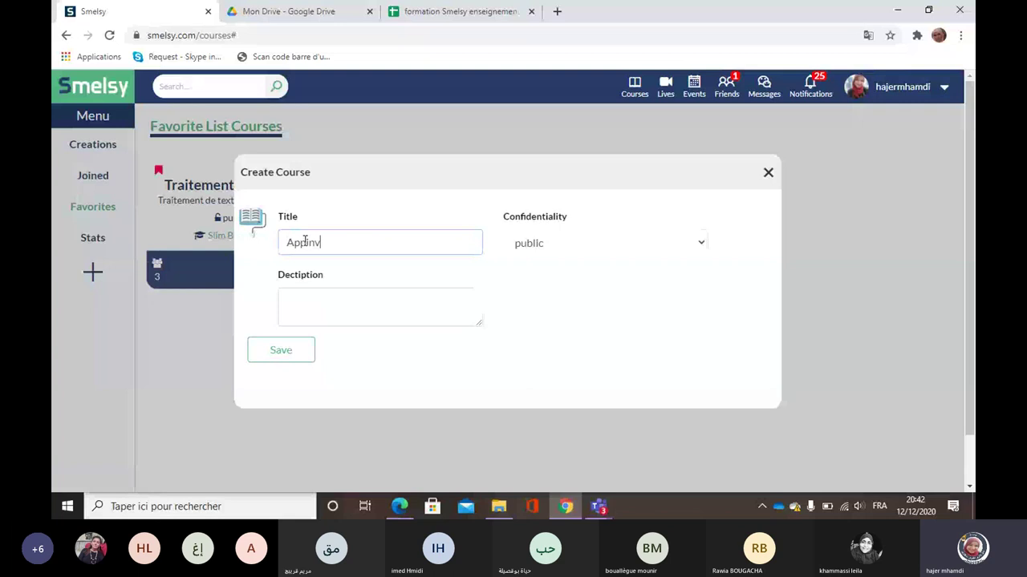
text(entor)
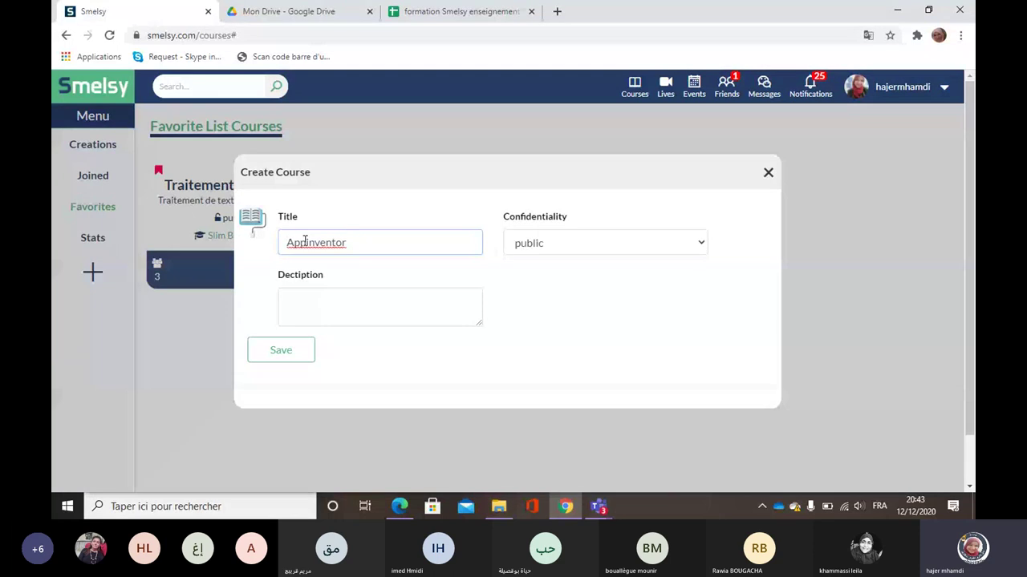
text(-activité)
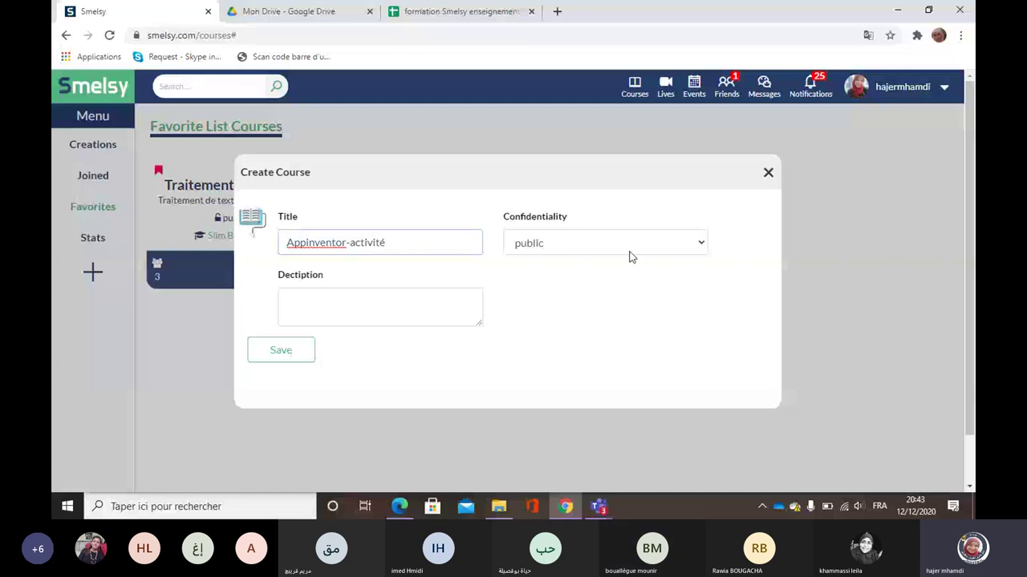
click(673, 249)
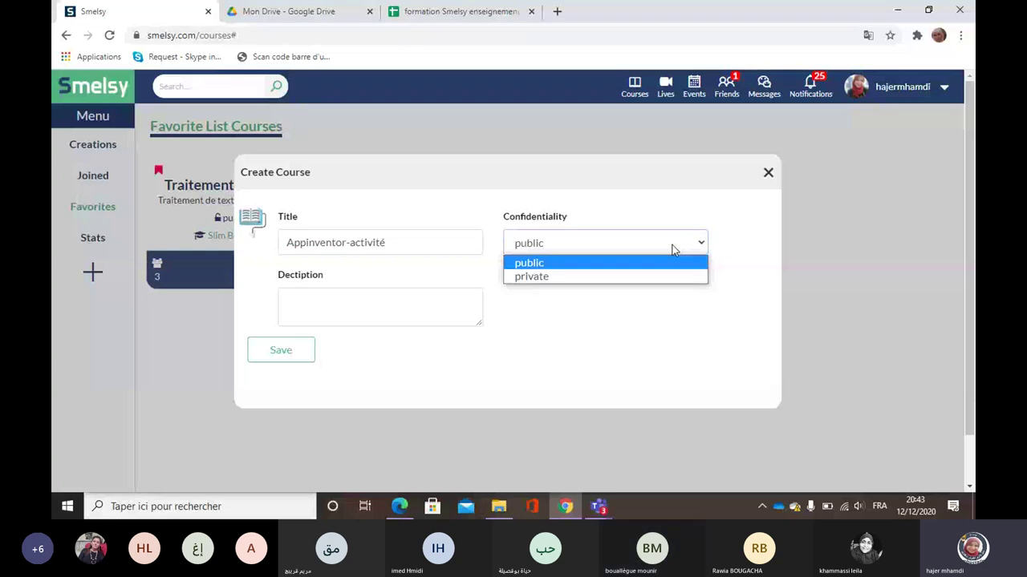
click(567, 269)
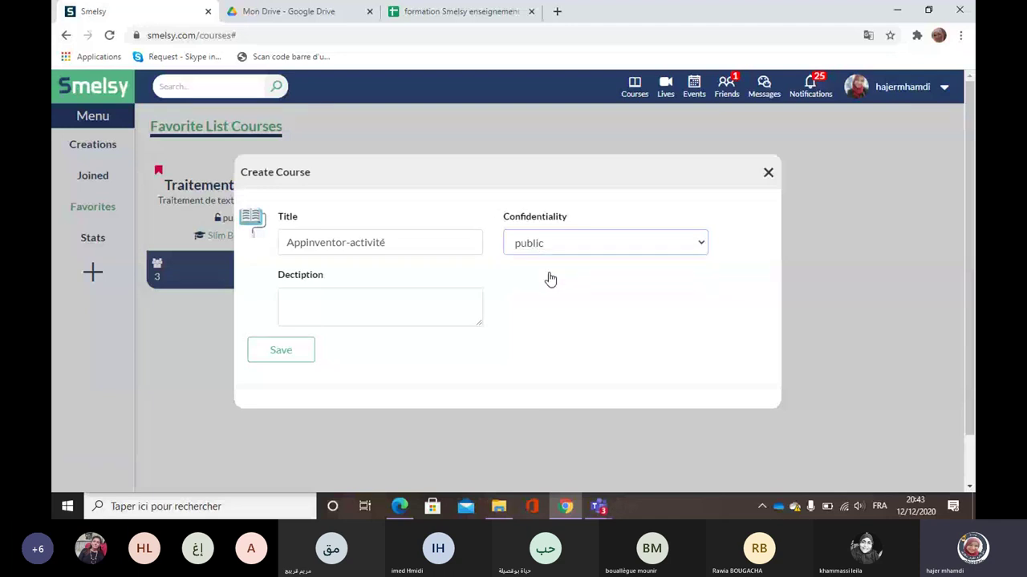
Describe the course as "comment créer une application android", set its confidentiality to private and save it
click(339, 307)
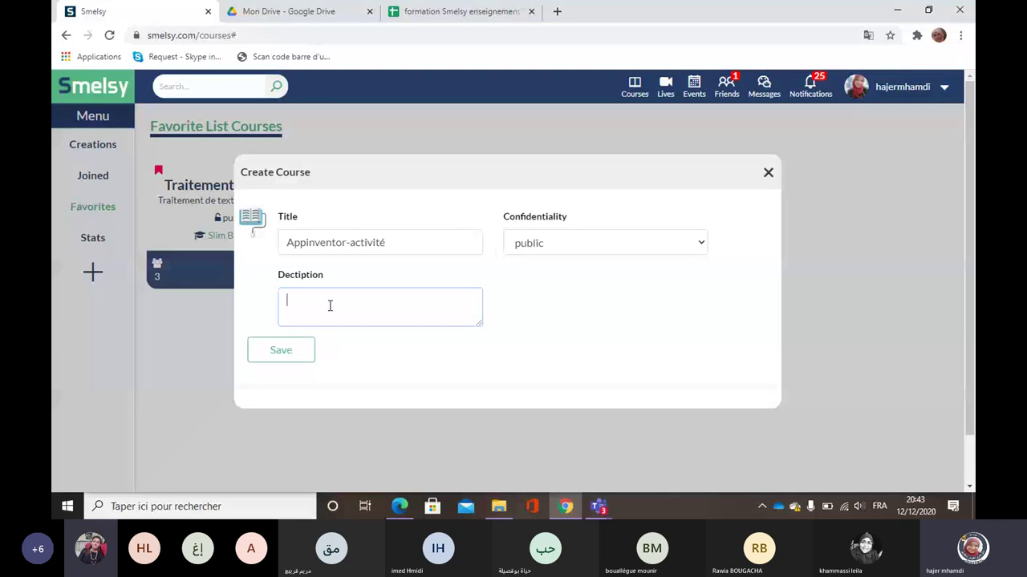
text(comment créer une application )
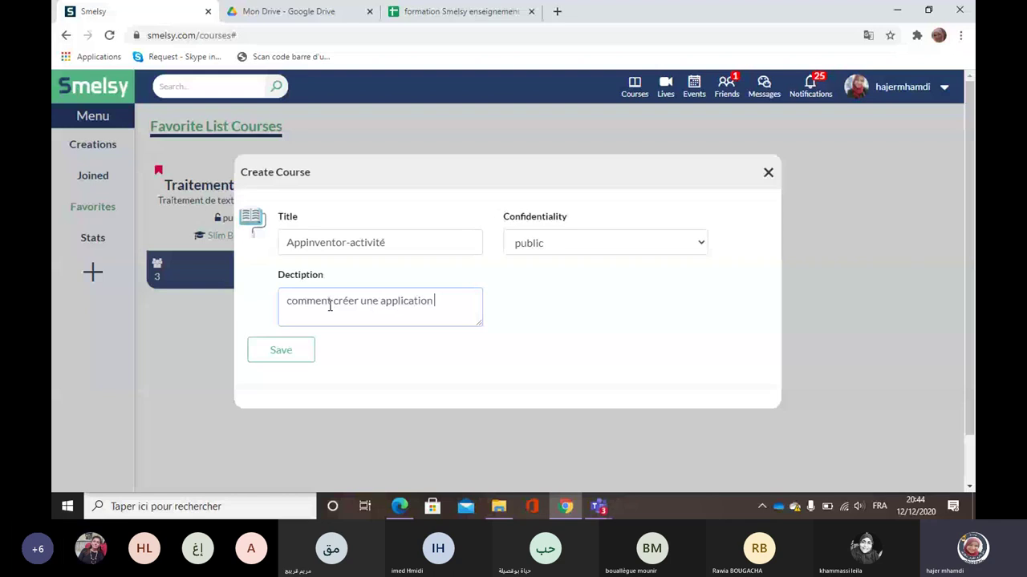
text(android)
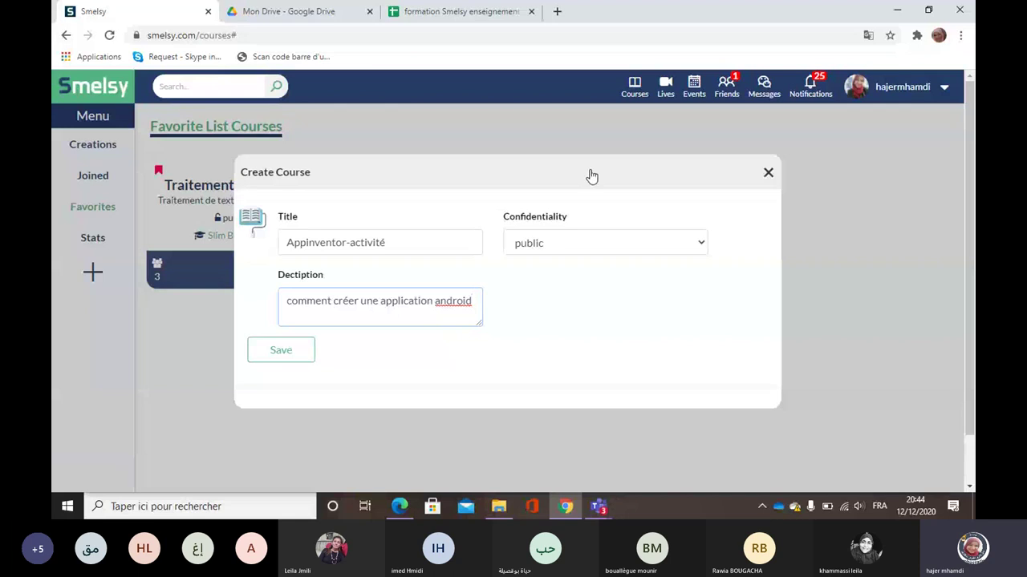
click(700, 247)
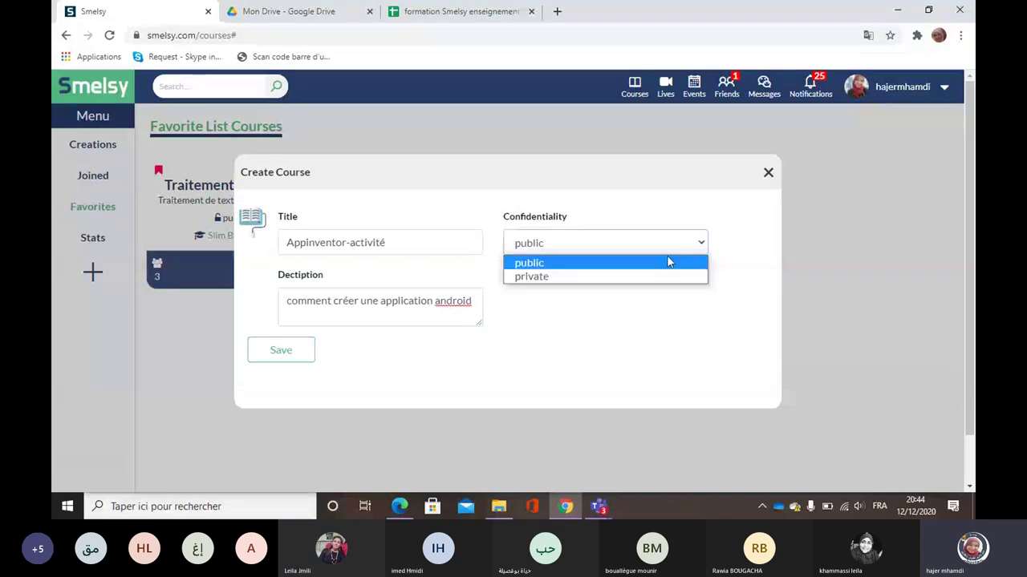
click(541, 277)
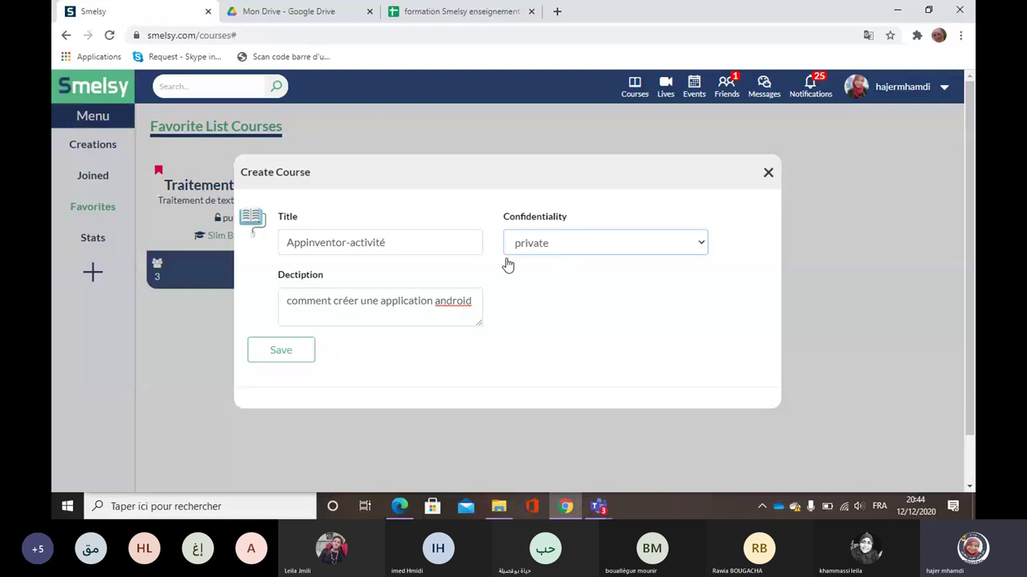
click(276, 353)
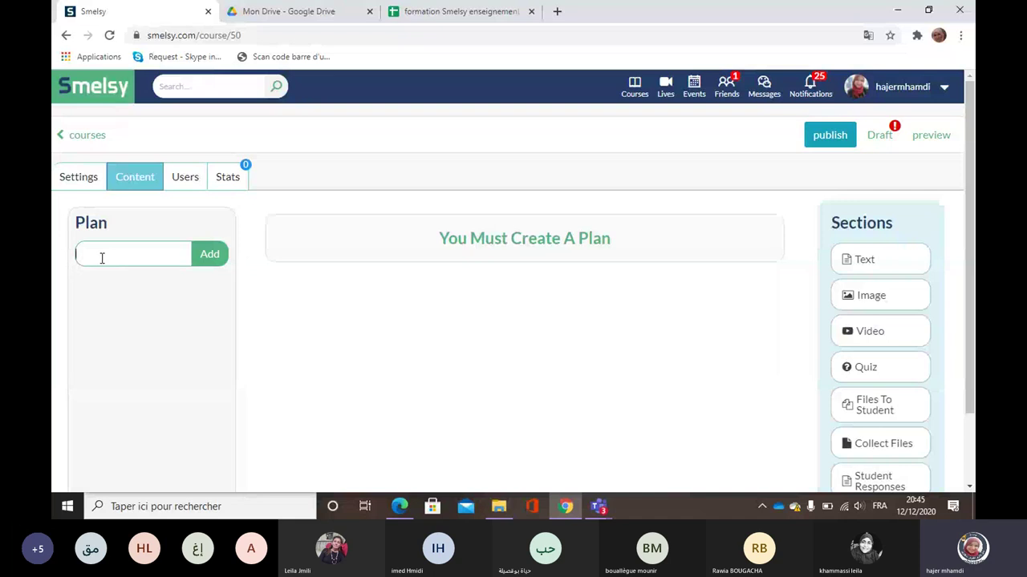
Add "description de la plateforme" as the first item of the course plan
text(description de la)
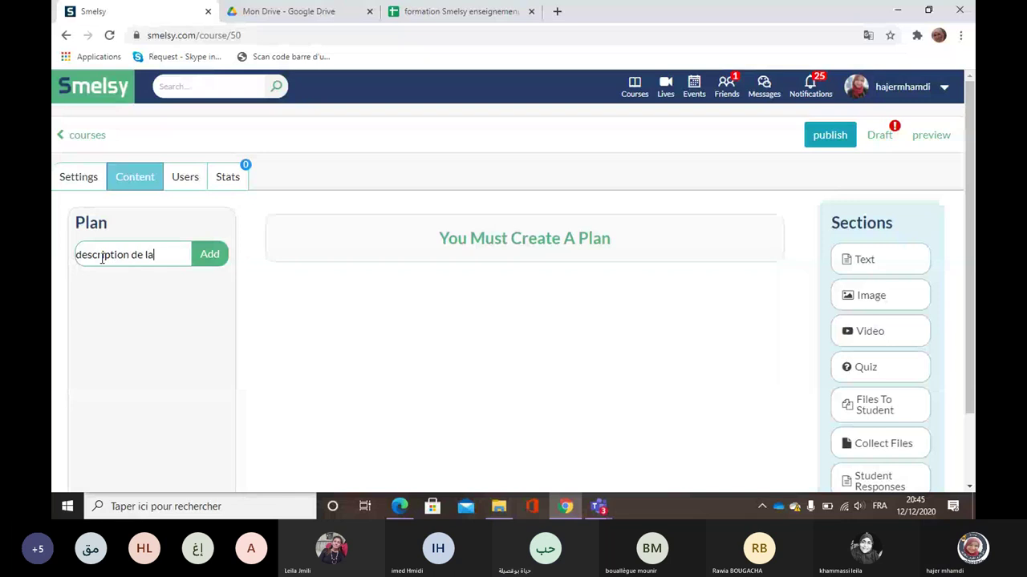
text( plateforme)
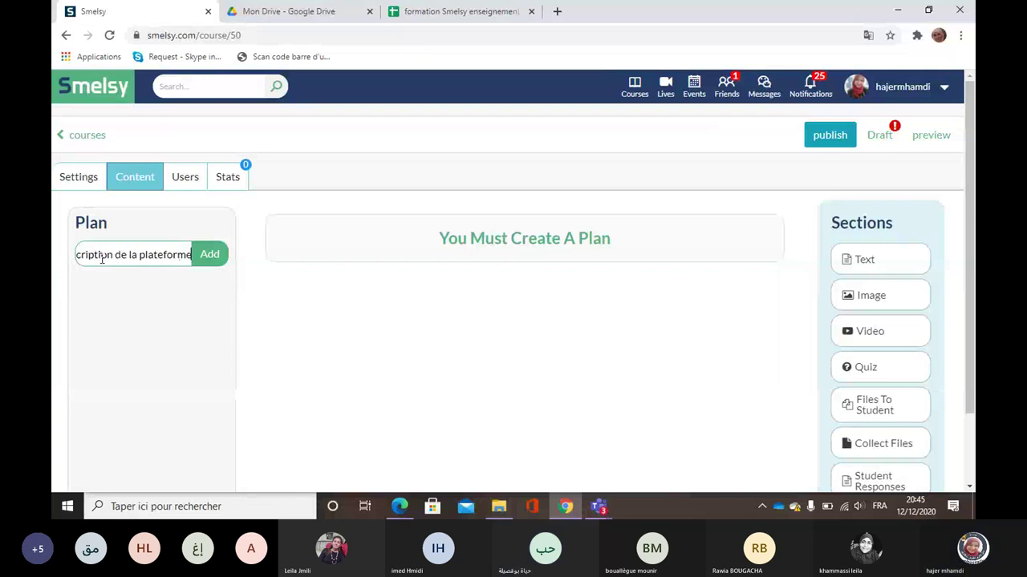
click(208, 255)
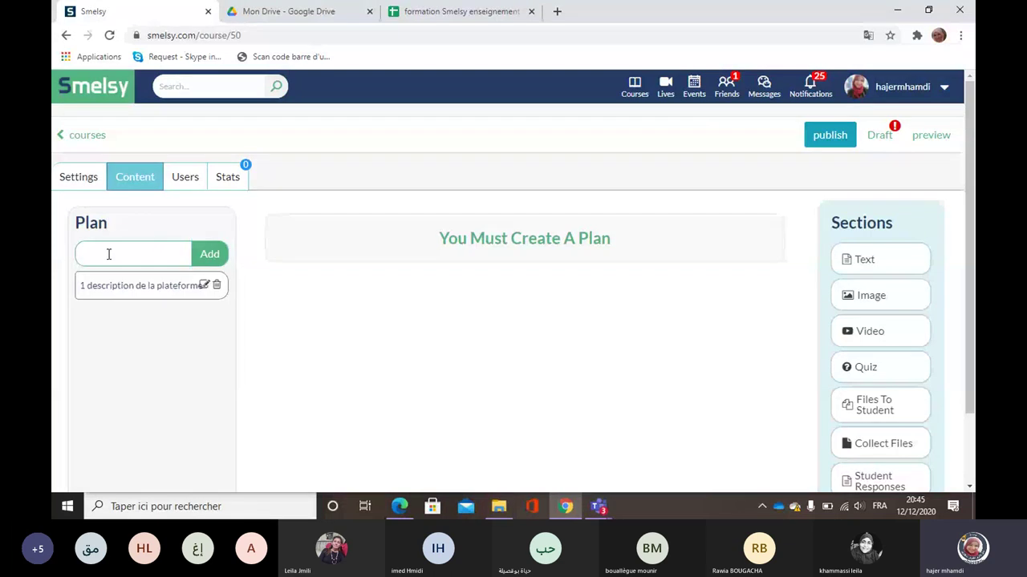
Add three more items to the course plan: activité1, activité2 and activité3
click(108, 255)
text(activité1)
click(208, 257)
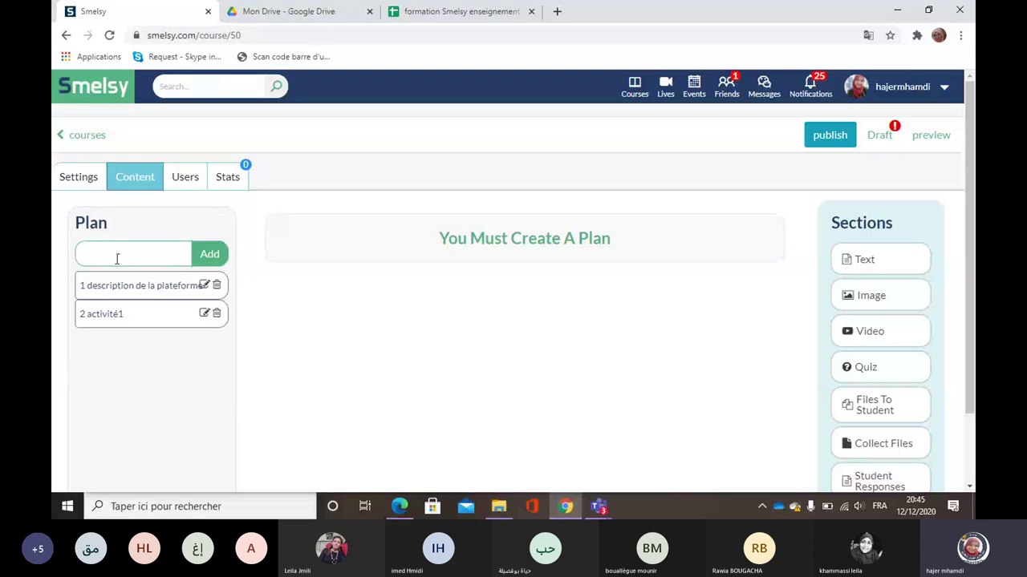
text(activité2)
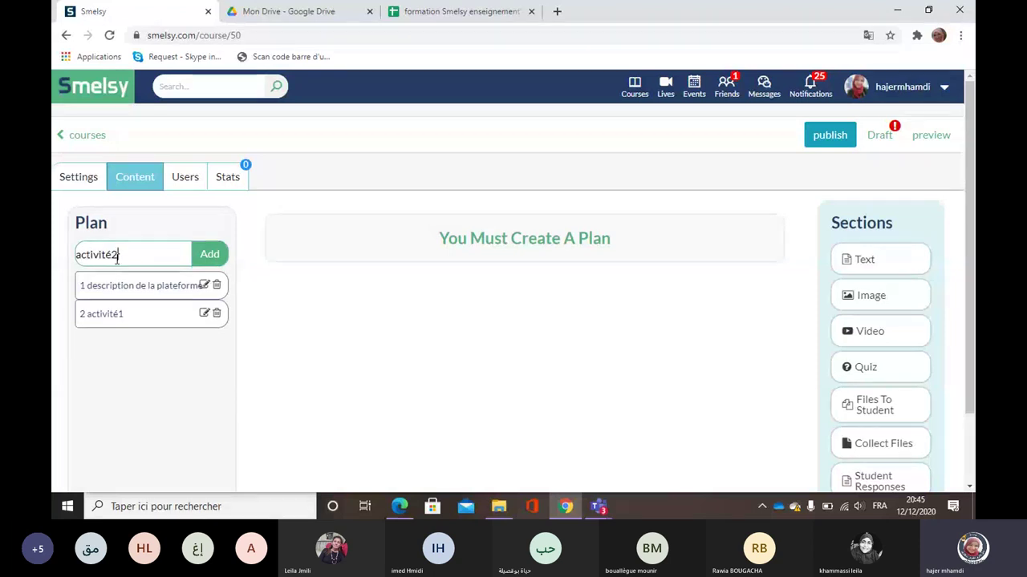
click(221, 262)
click(100, 258)
text(ac)
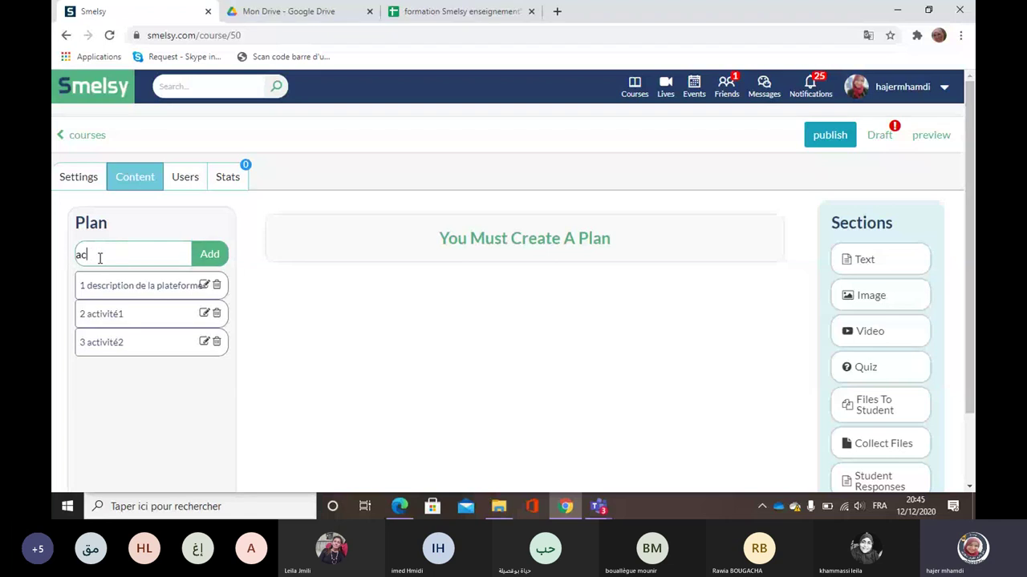
text(tivité3)
click(210, 255)
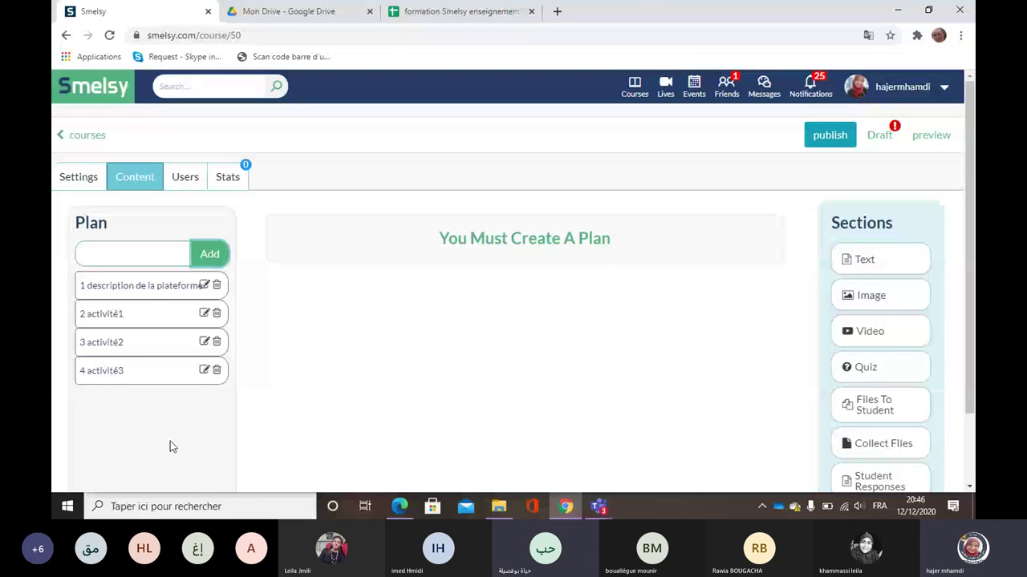
Place a Text section in the content of the plan item "description de la plateforme" and expand its editor
click(114, 287)
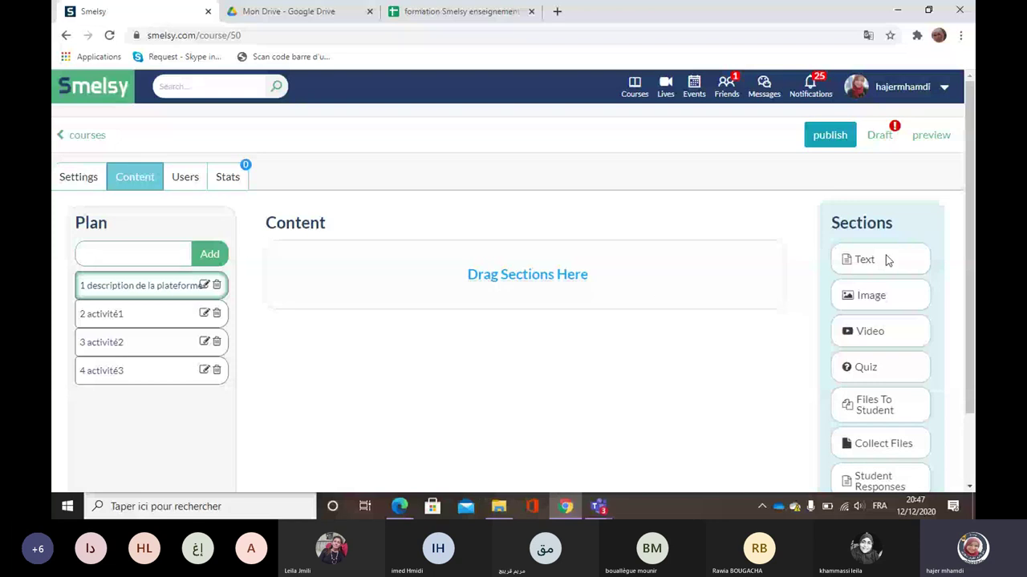
drag(886, 259, 490, 268)
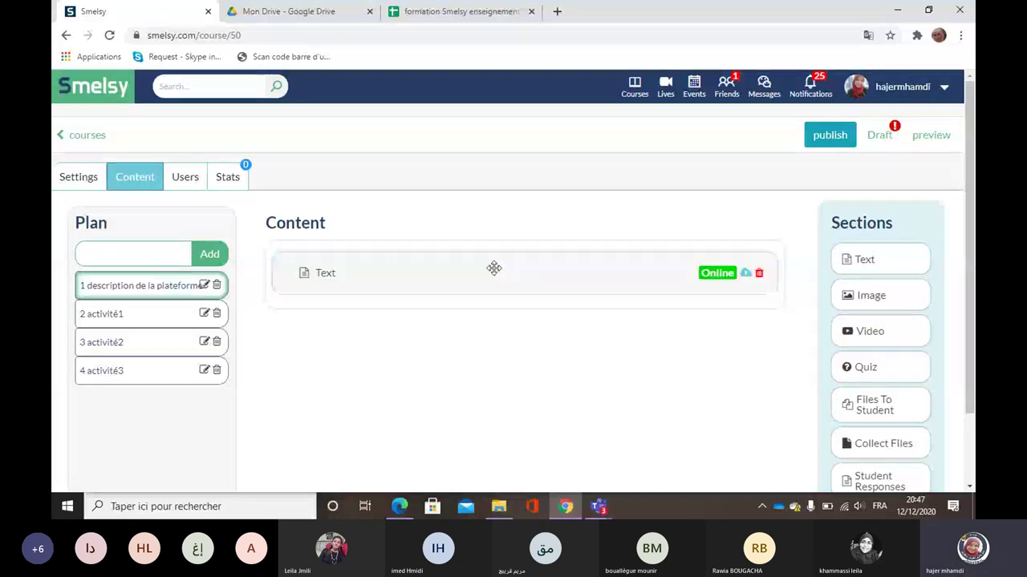
click(294, 274)
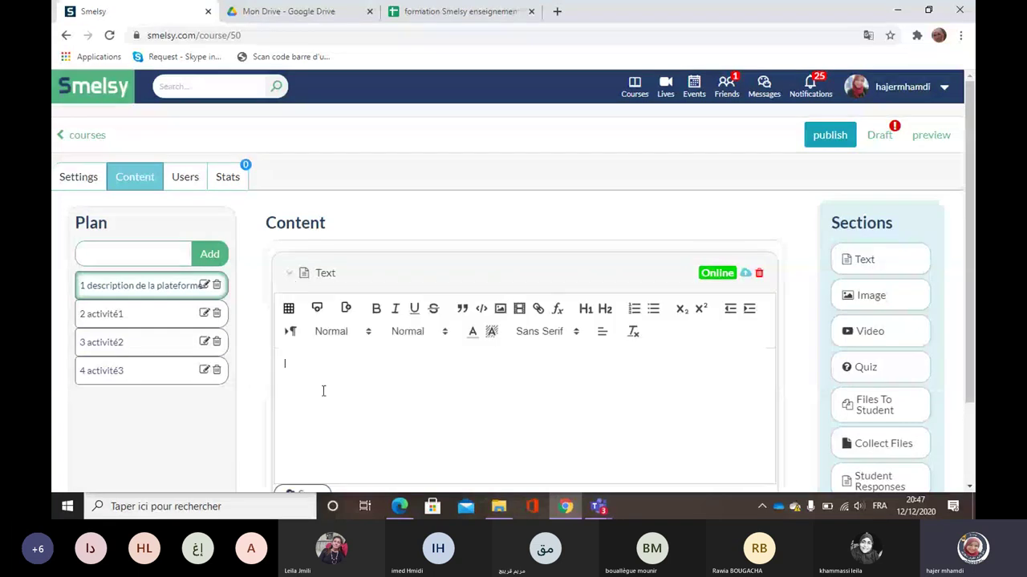
scroll(323, 391, down, 2)
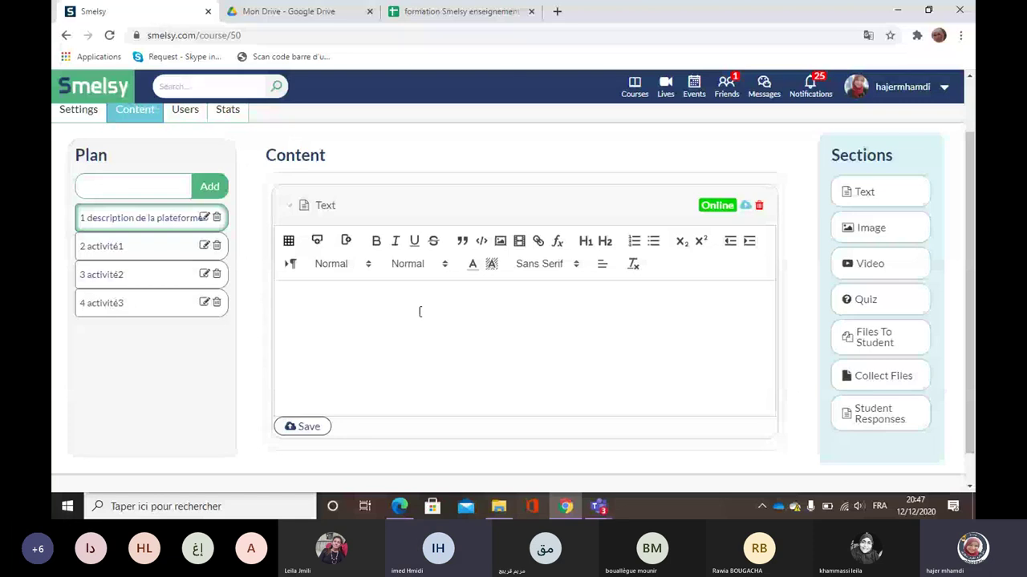
Write "ouvrir appinventor.com" and "et decrire la plateforme" on two lines in the Text section
click(302, 302)
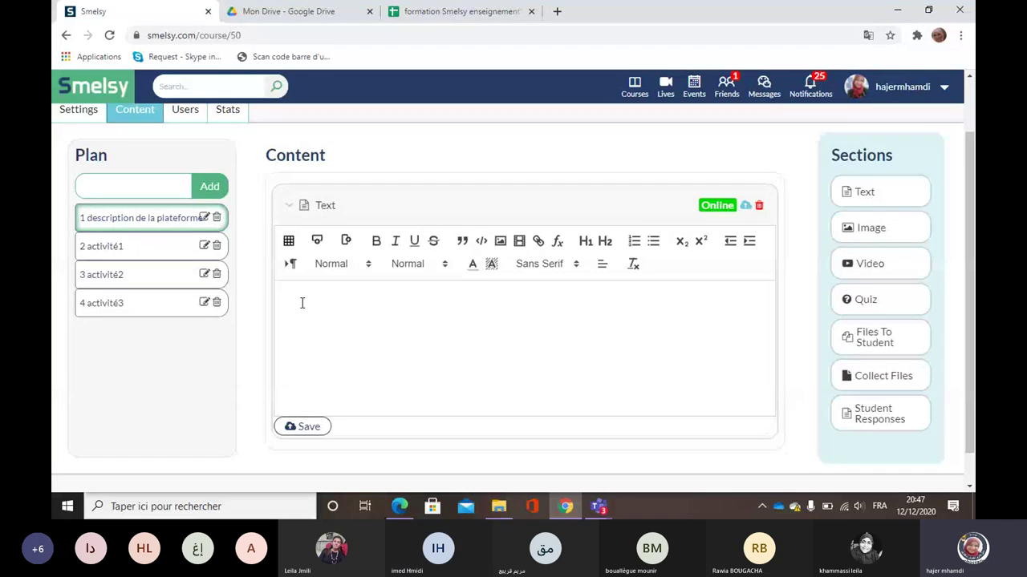
text(ouvrir )
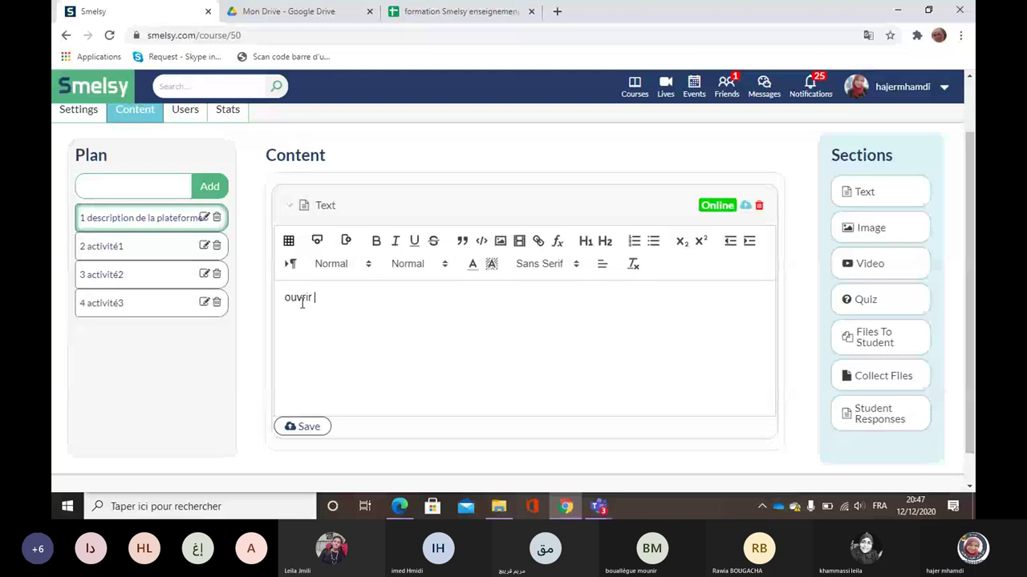
text(appinventor.com)
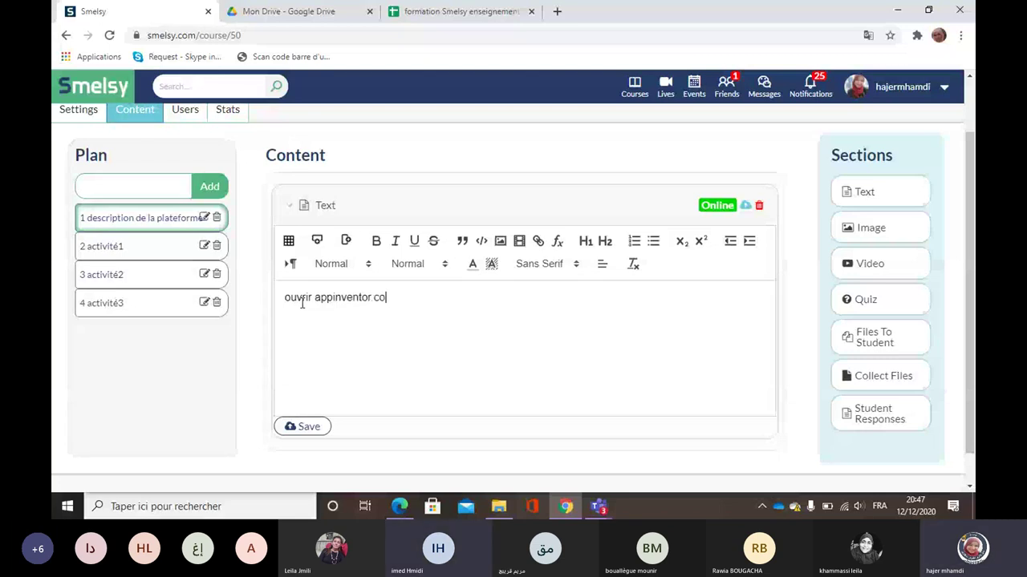
key(Return)
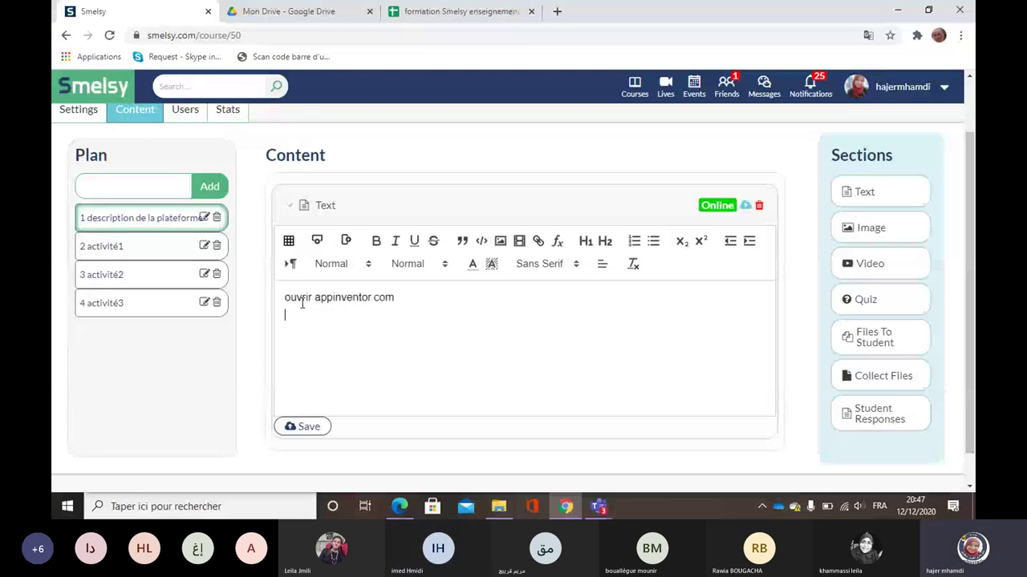
text(et decrire la )
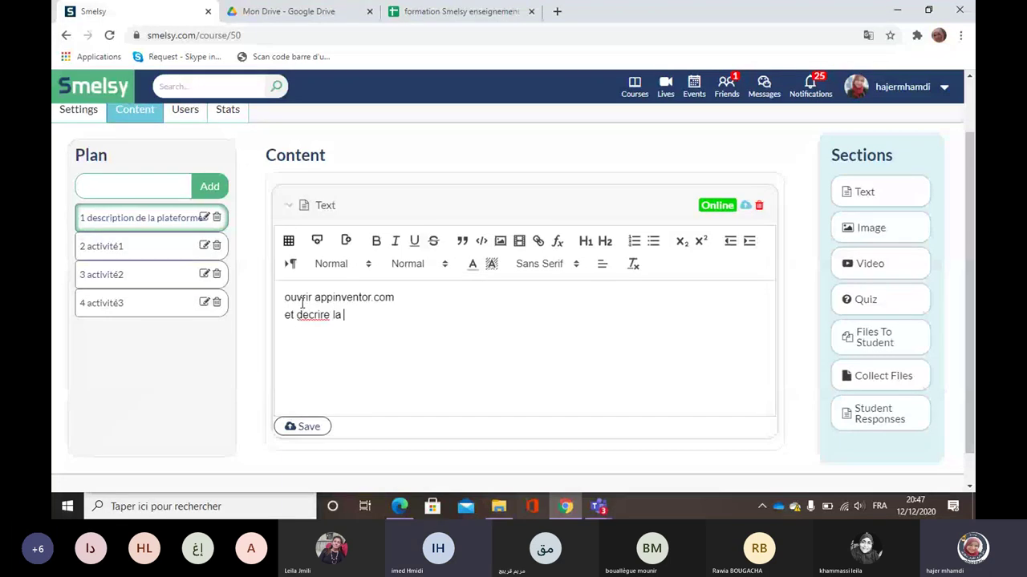
text(plateforme)
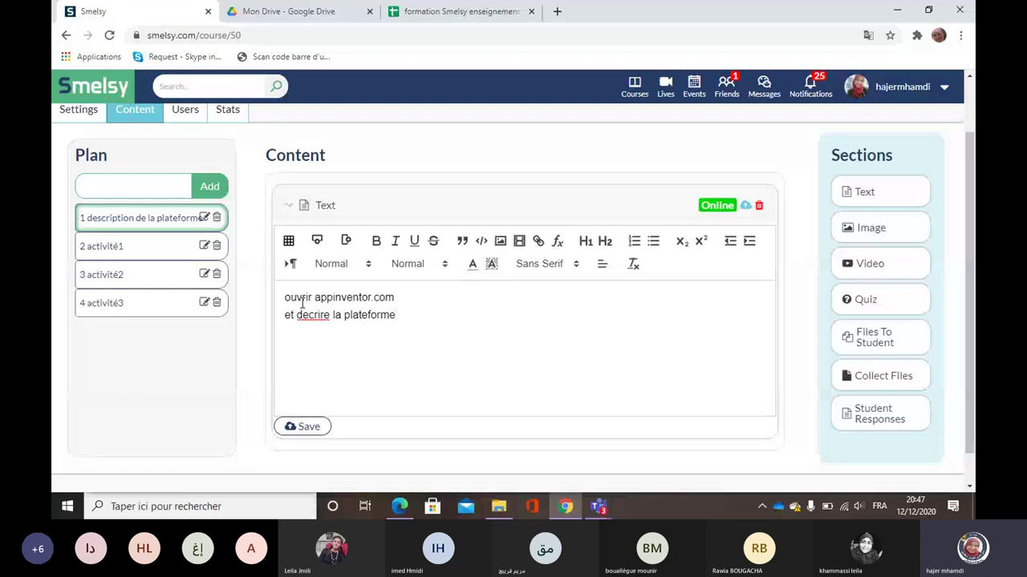
Correct the misspelled word to "décrire" with the spelling suggestion and save the Text section
right_click(313, 315)
click(341, 120)
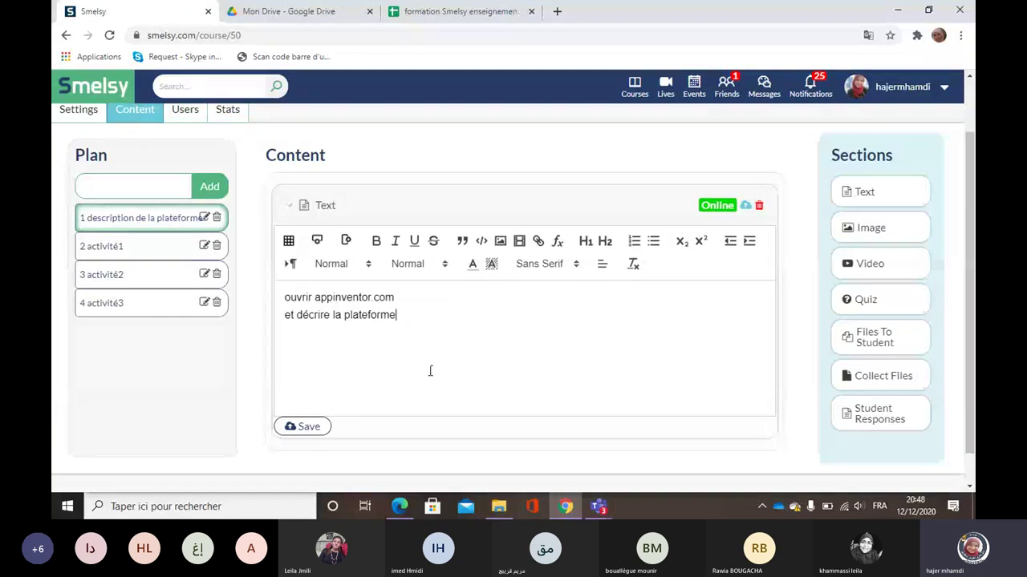
scroll(430, 371, up, 1)
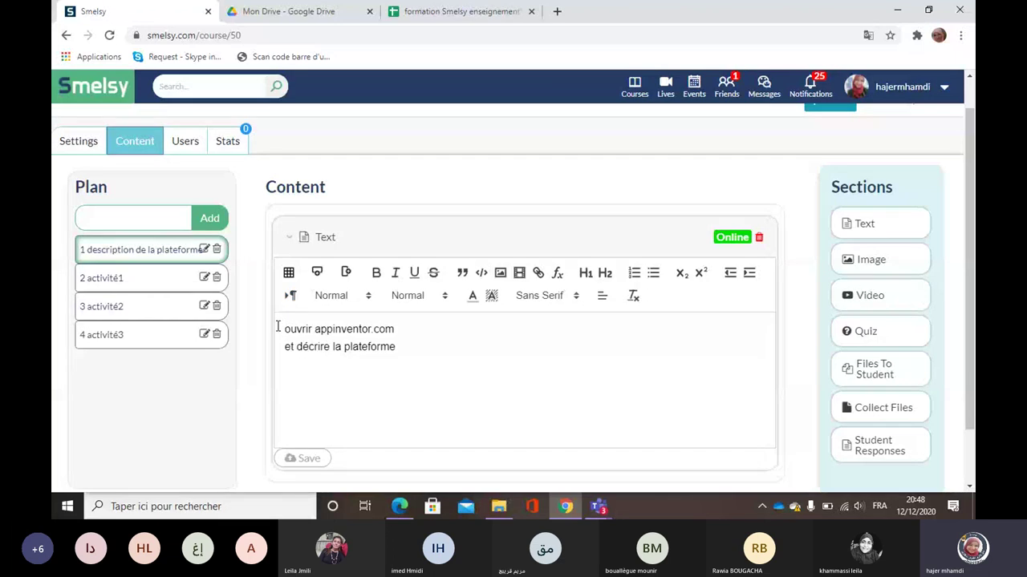
Make both lines of the Text section bold and red, and save the section
drag(278, 327, 423, 357)
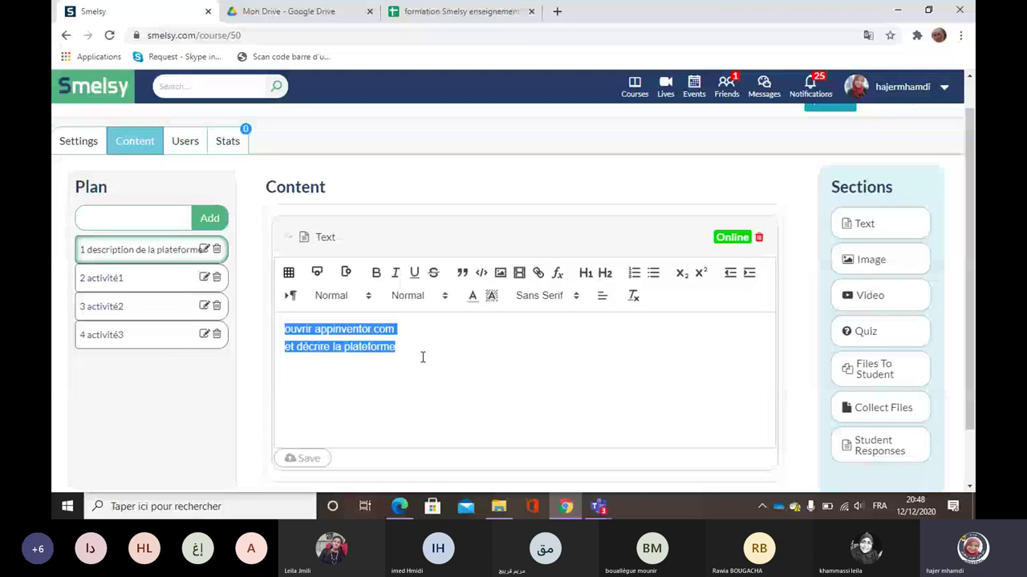
key(ctrl+b)
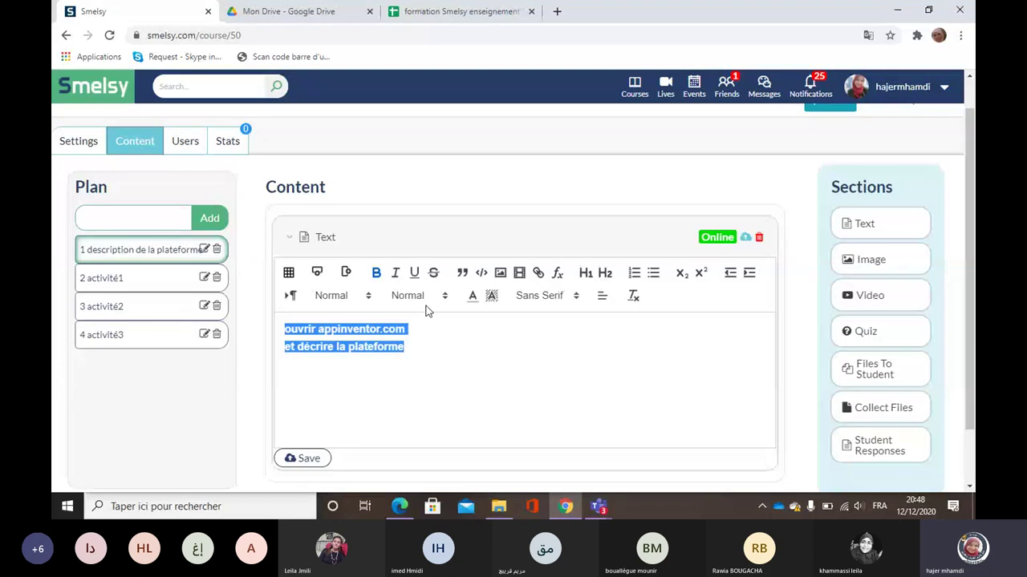
click(474, 296)
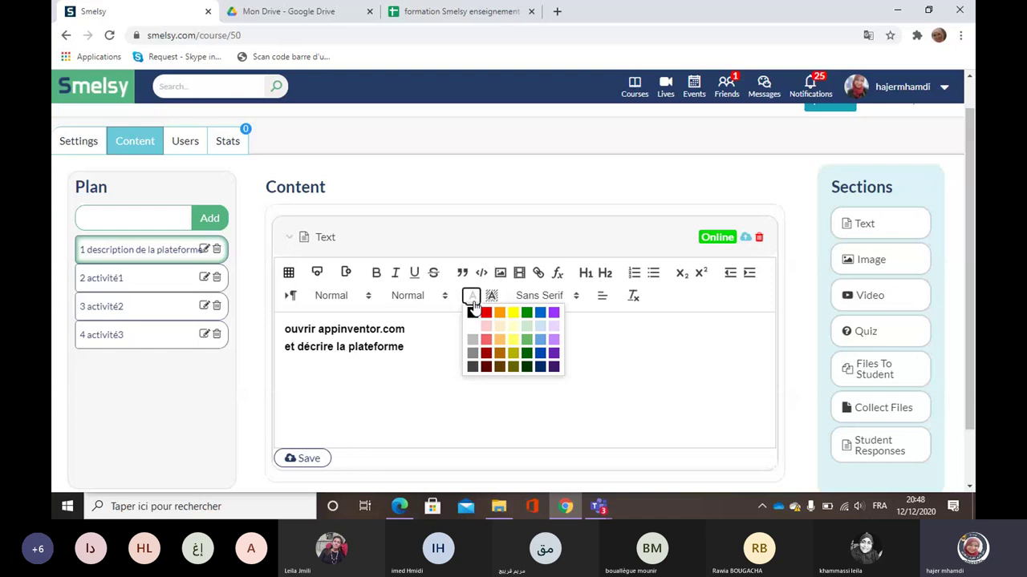
click(485, 312)
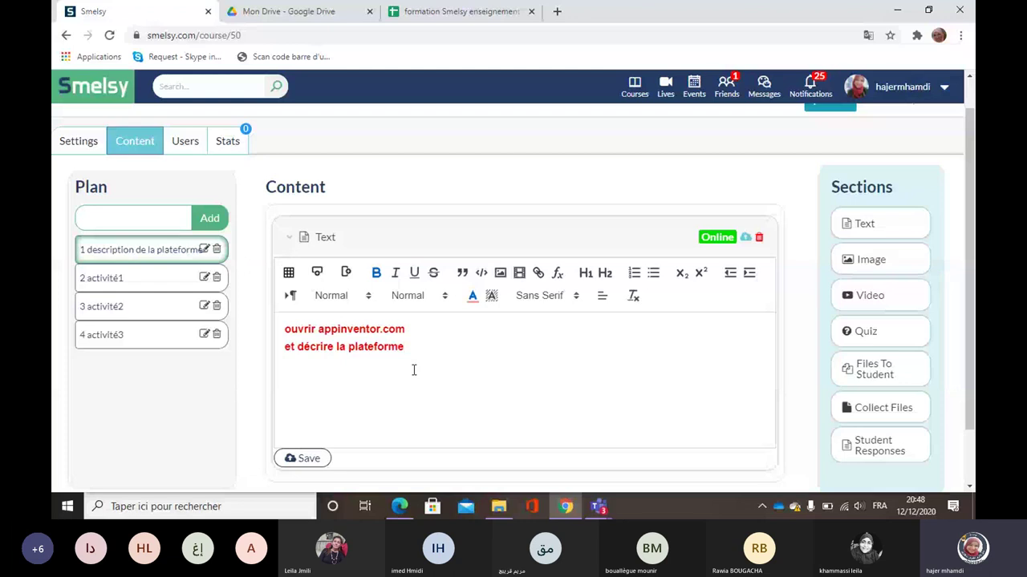
click(309, 458)
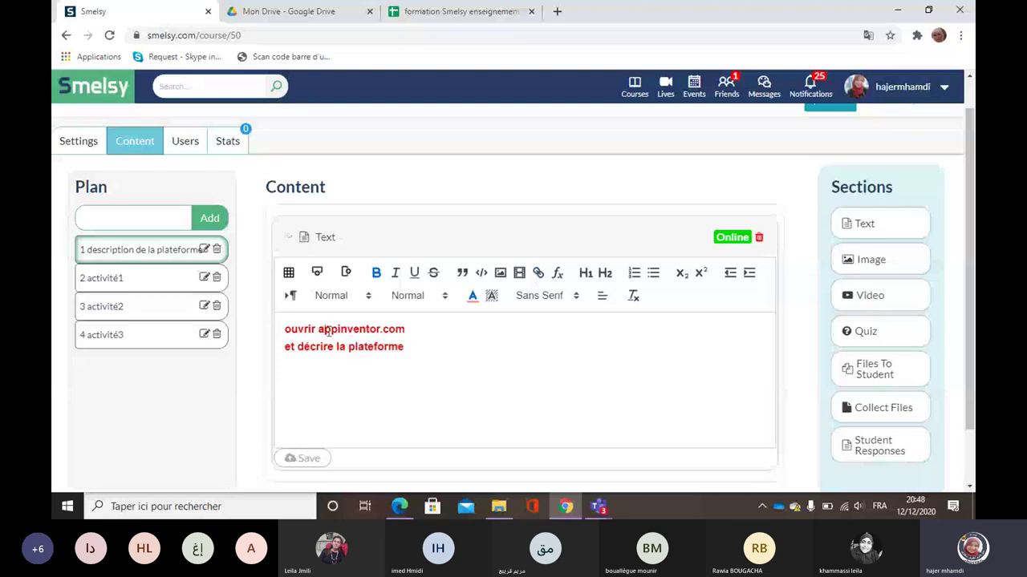
Underline "appinventor.com" in the first line and collapse the Text section
drag(328, 331, 411, 329)
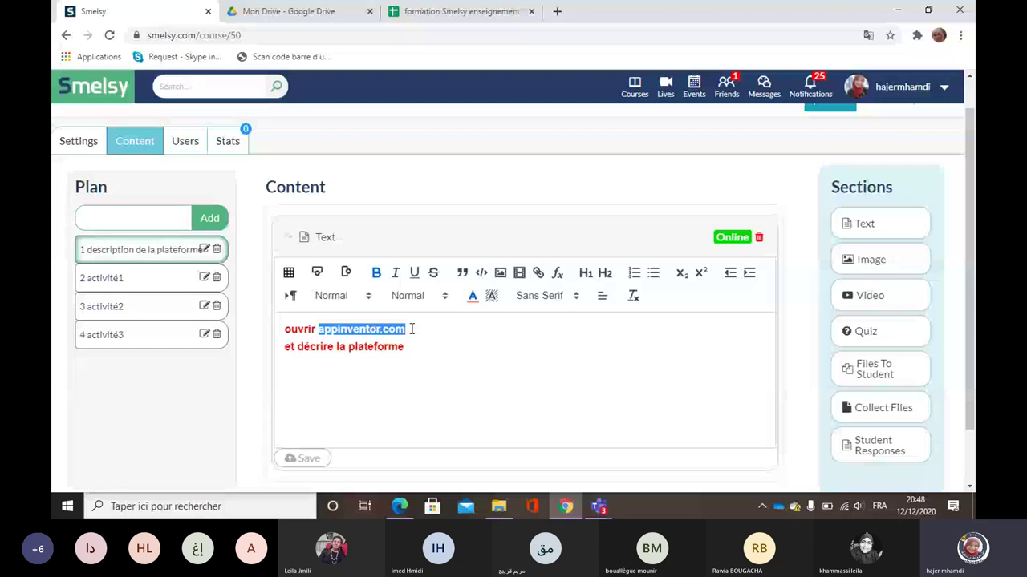
click(449, 358)
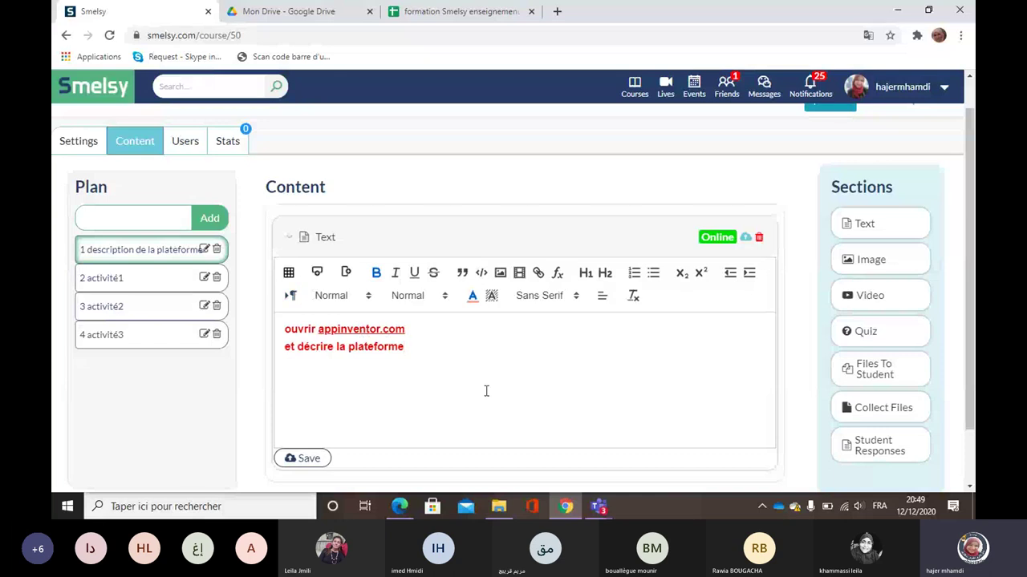
click(291, 237)
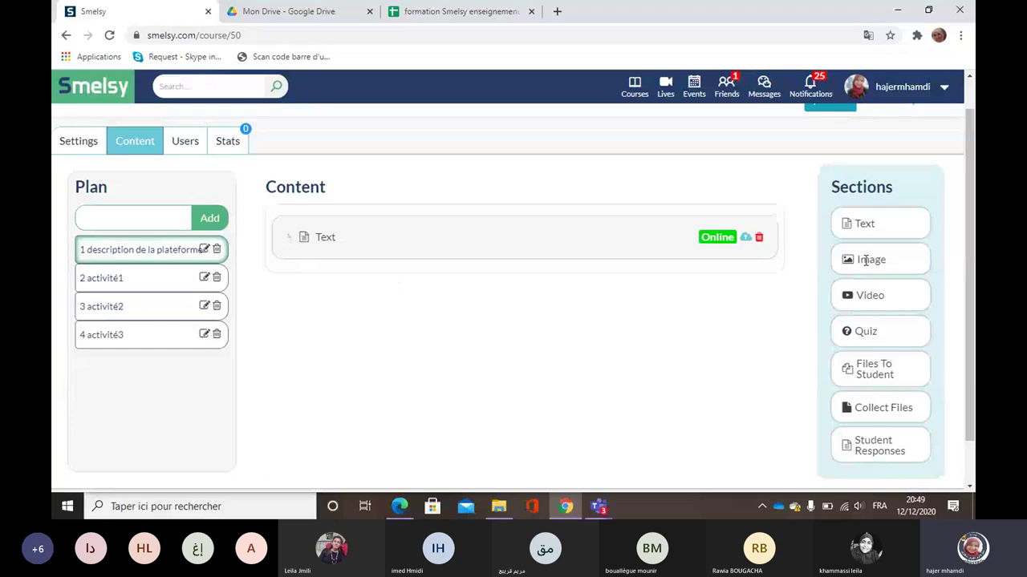
Place an Image section below the Text section in the content and expand it
drag(867, 260, 443, 303)
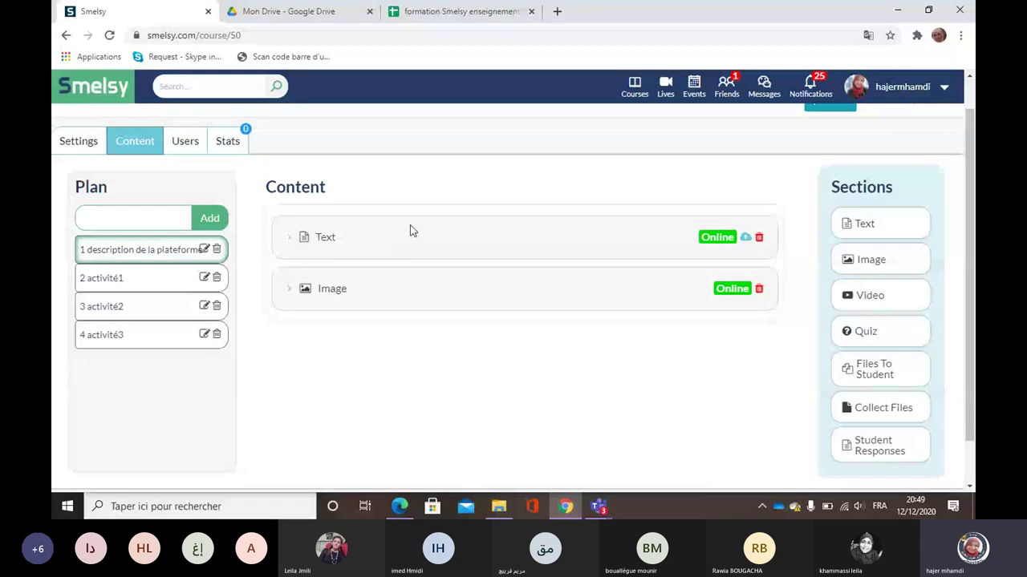
click(289, 290)
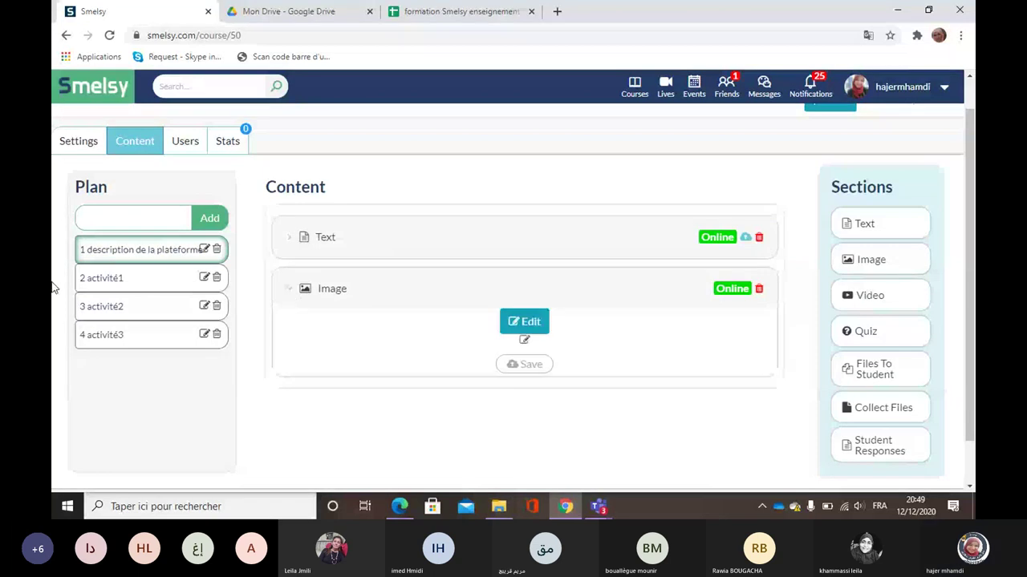
click(524, 321)
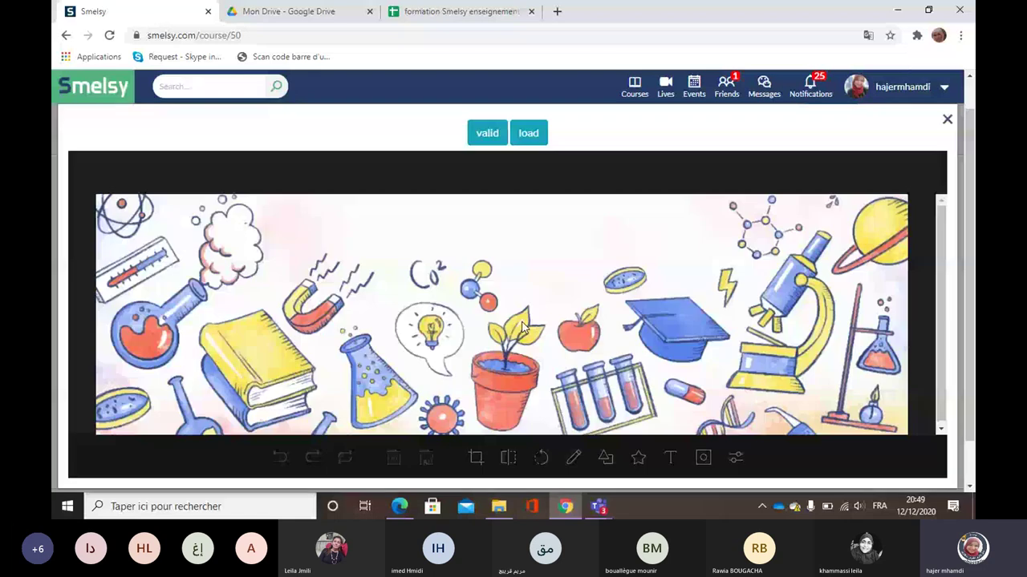
key(Escape)
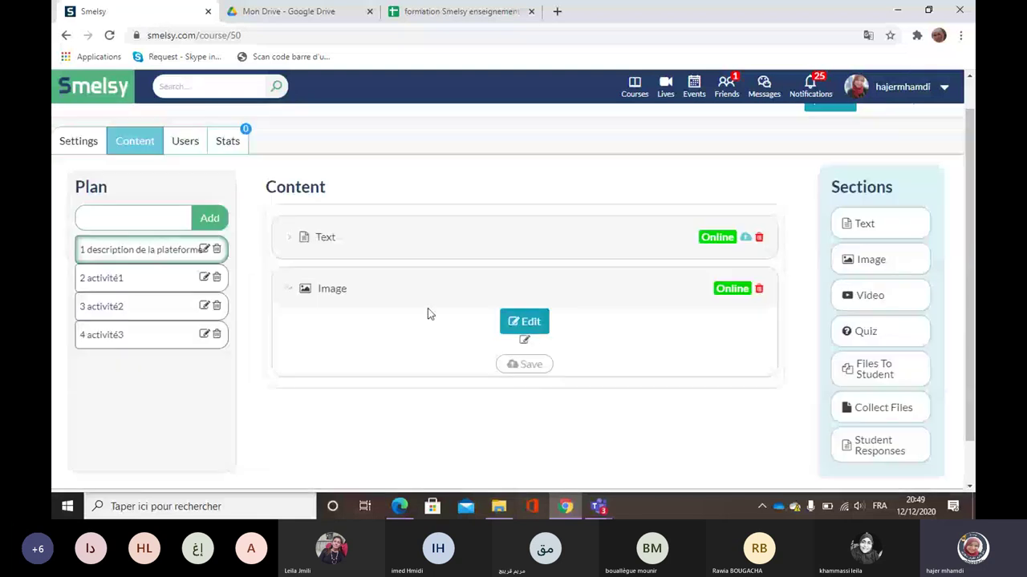
Load the appinventor screenshot from the Téléchargements folder into the Image section's editor
click(525, 323)
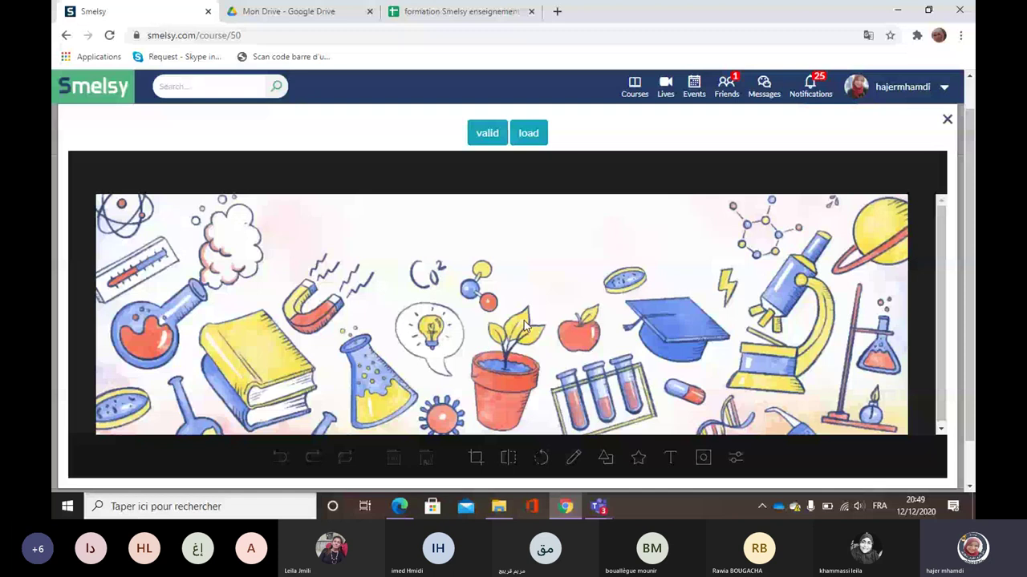
click(529, 134)
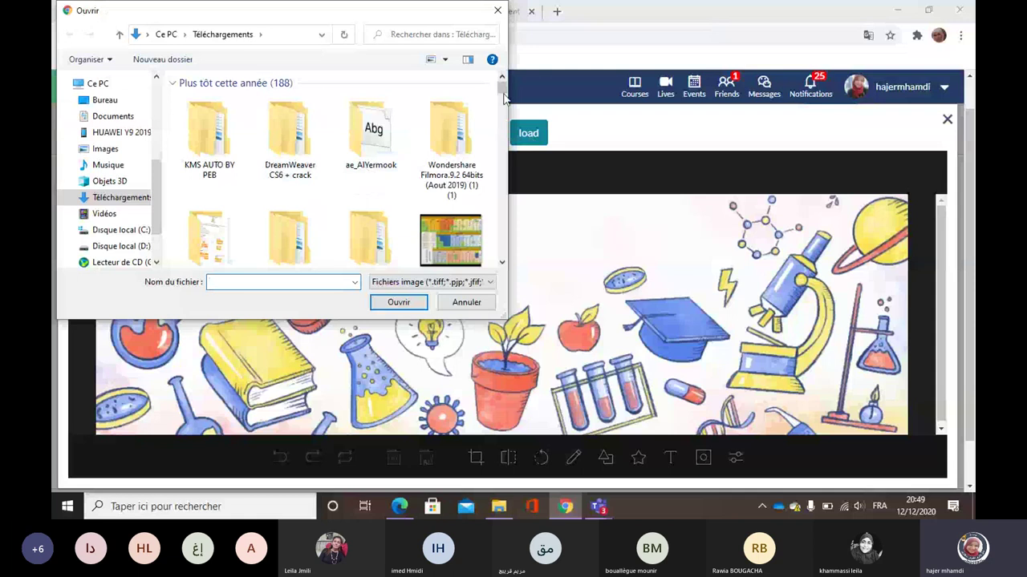
drag(503, 93, 503, 253)
click(451, 215)
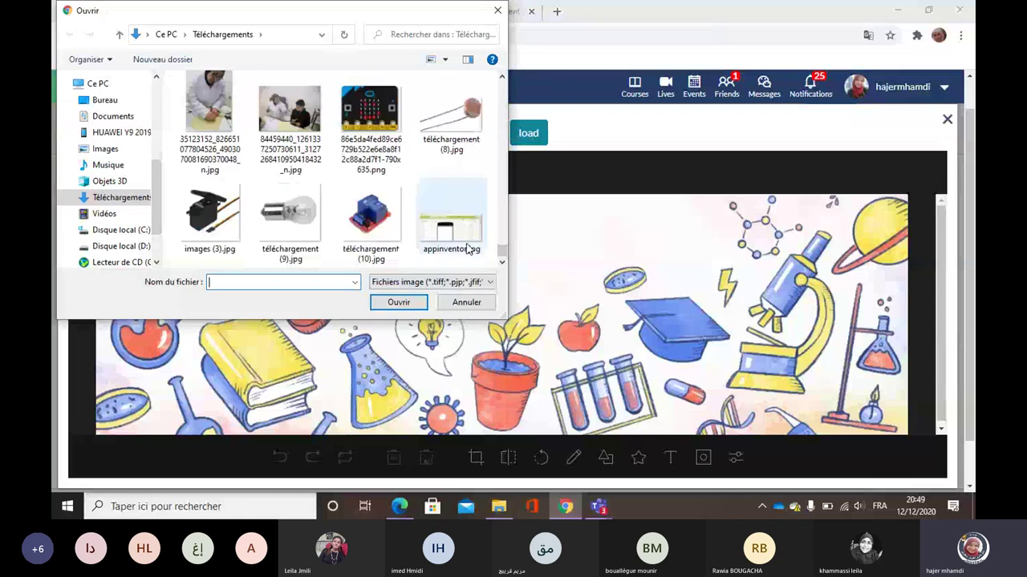
click(397, 303)
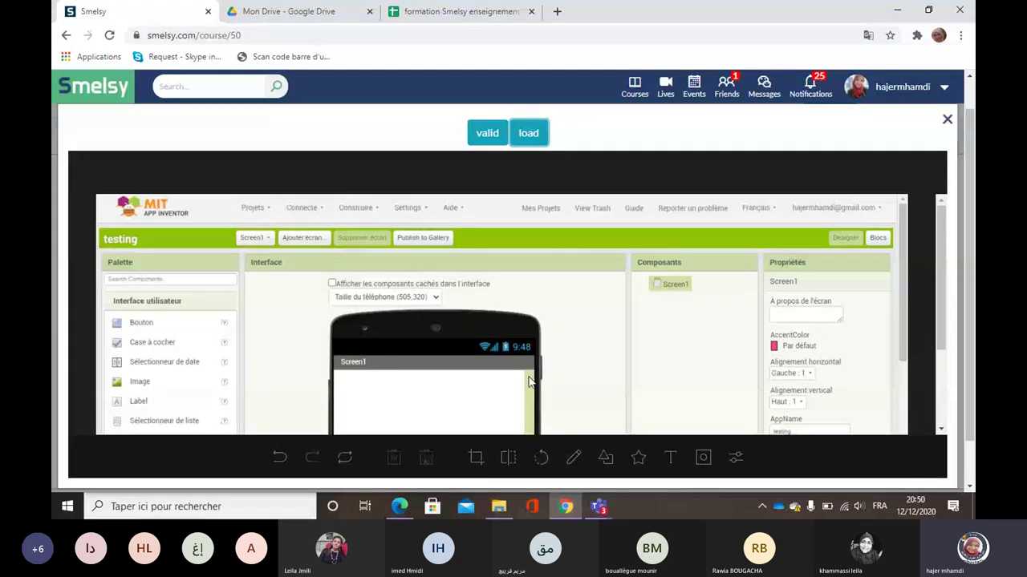
Draw a pink freehand brace of range 12 along the Palette column of the screenshot
click(572, 458)
click(572, 365)
click(574, 303)
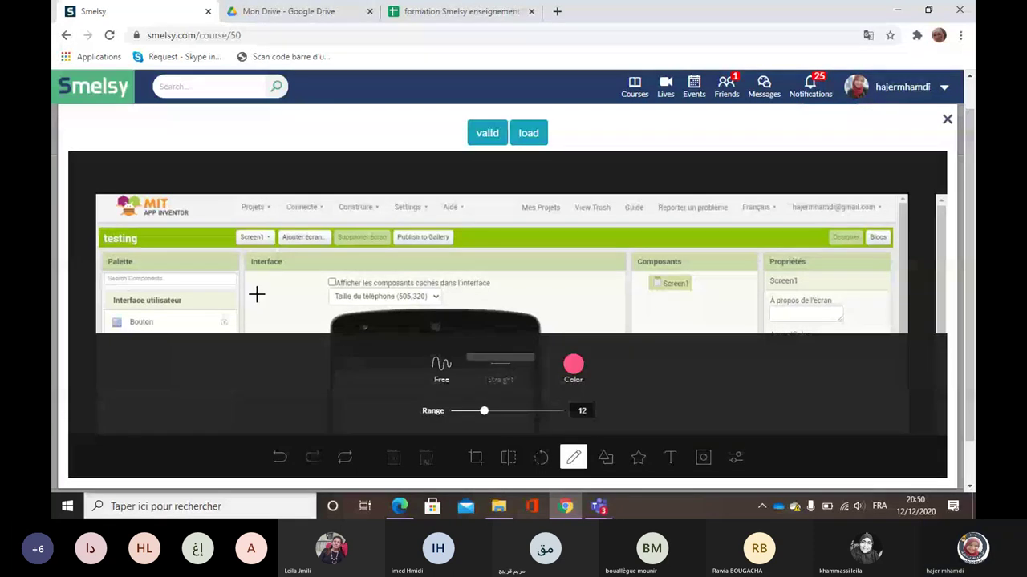
drag(258, 276, 265, 394)
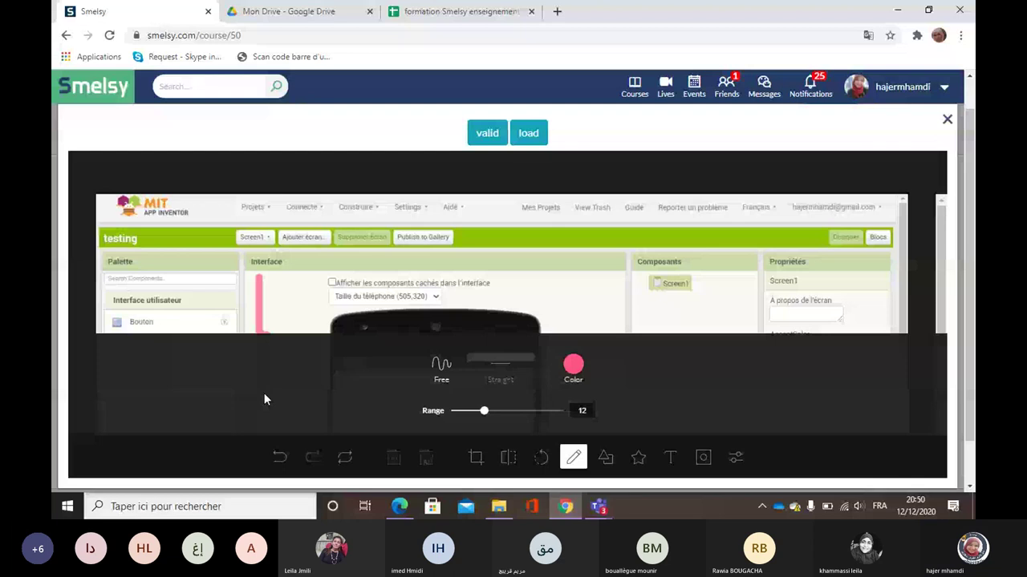
Add the orange text "utiliser ces commandes" at size 50 beside the pink brace
click(670, 457)
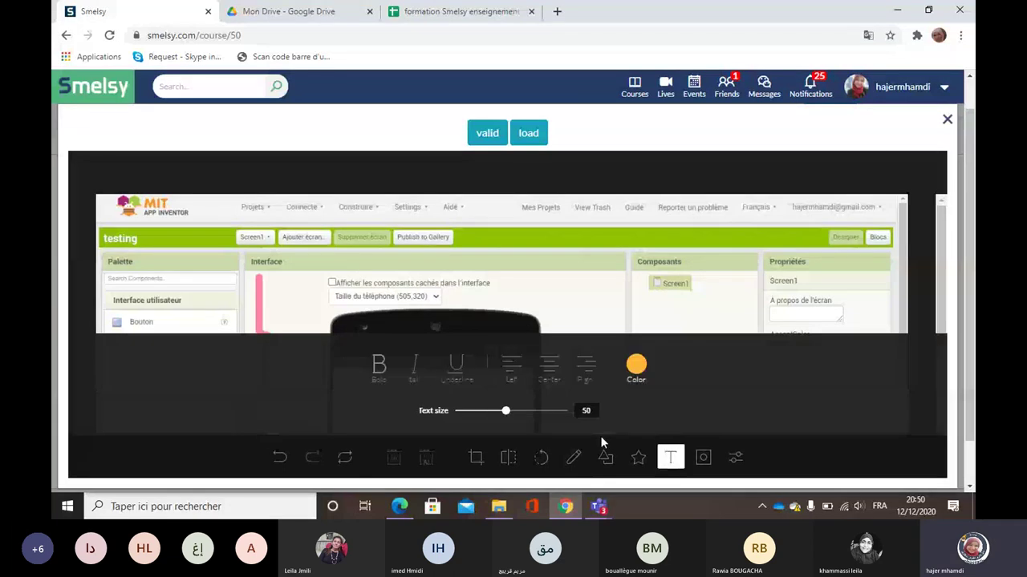
click(302, 322)
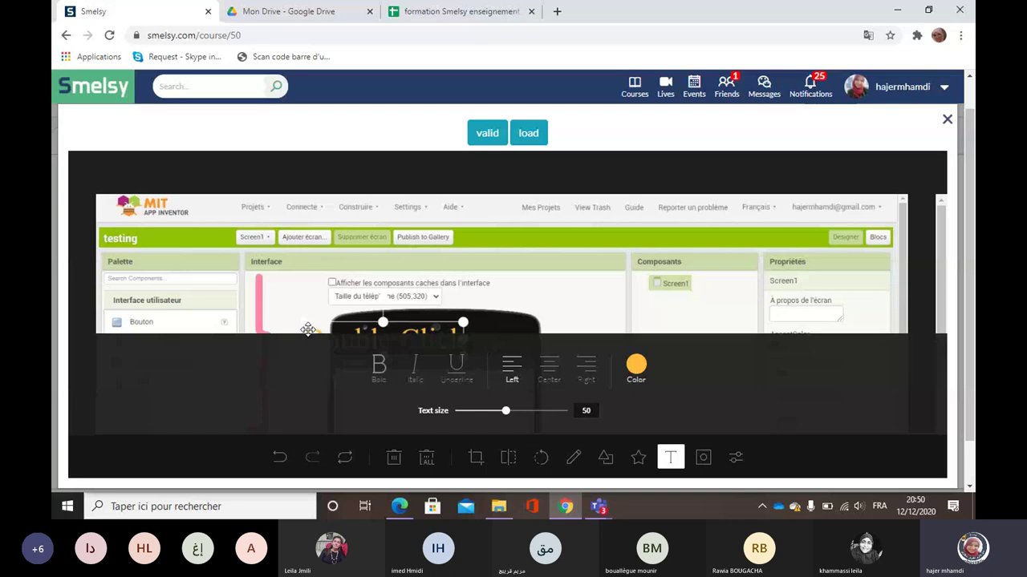
double_click(362, 327)
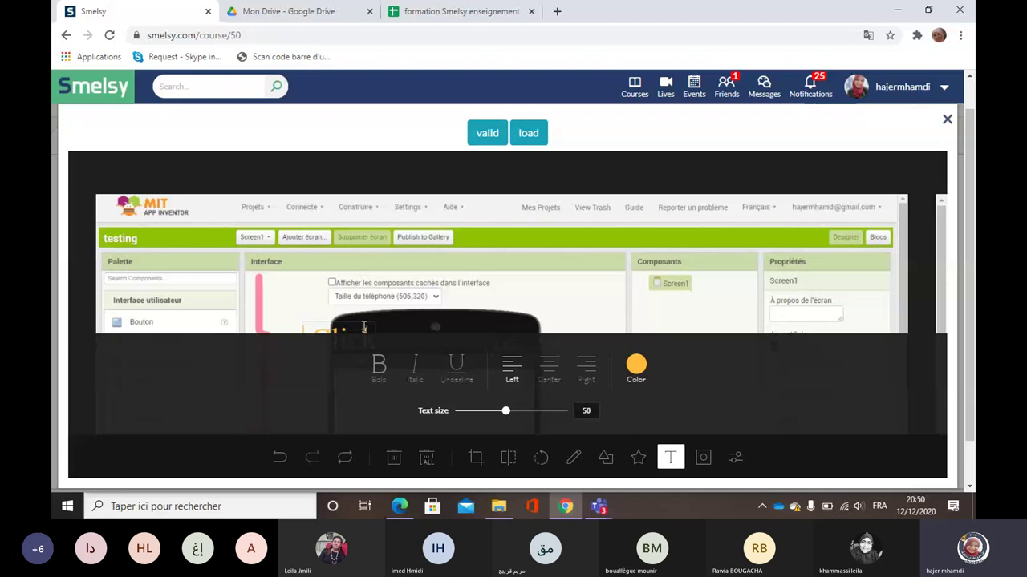
key(BackSpace)
key(BackSpace)
key(BackSpace)
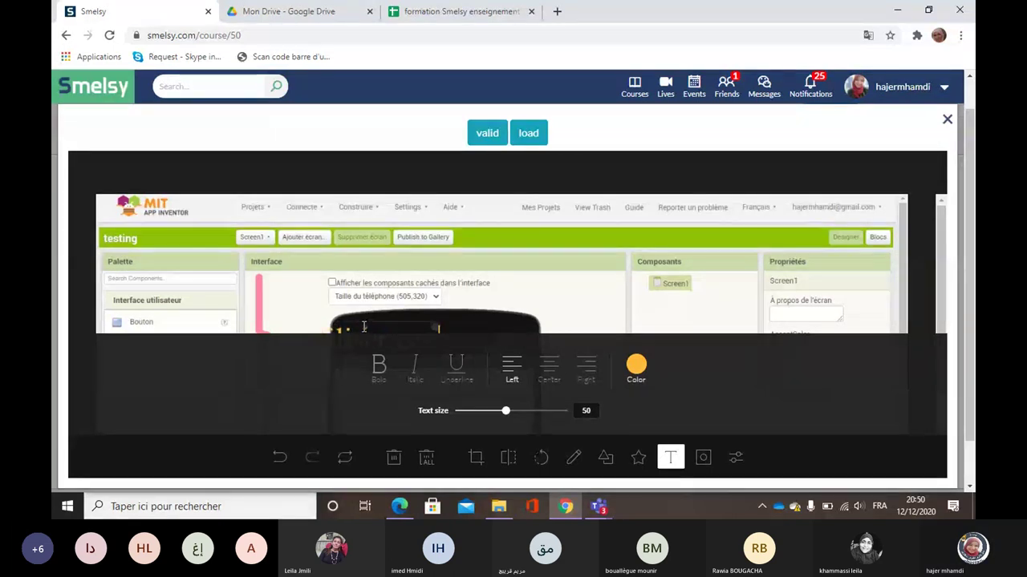
text(Bonjour)
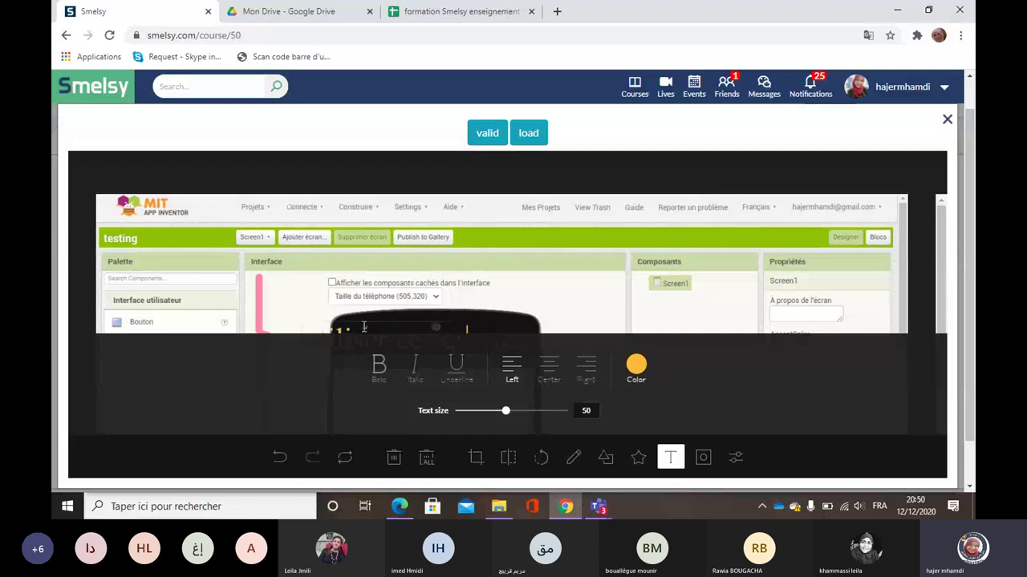
key(BackSpace)
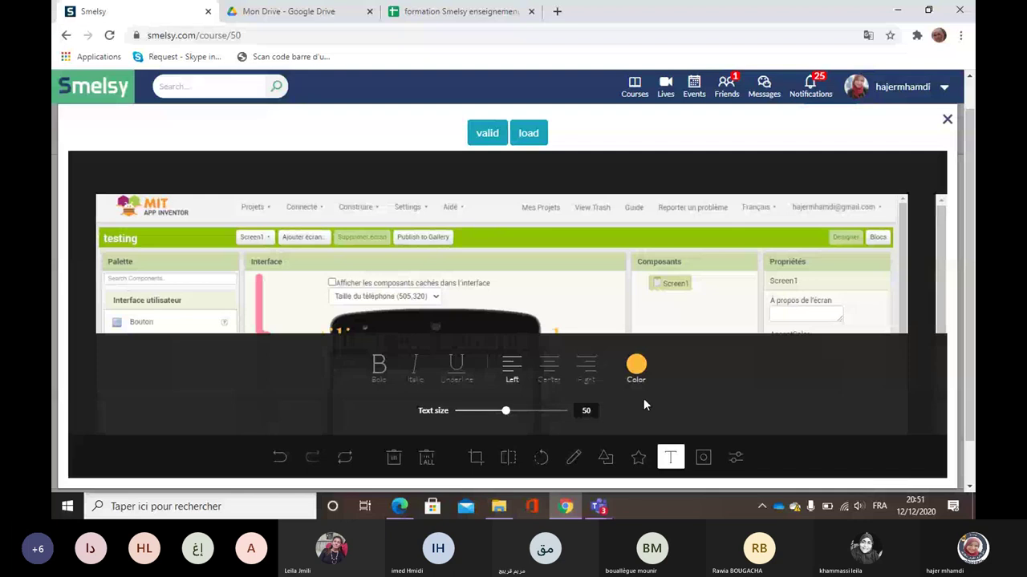
Add the bold orange text "changer les proprietés" across the Composants and Propriétés columns of the screenshot
click(378, 368)
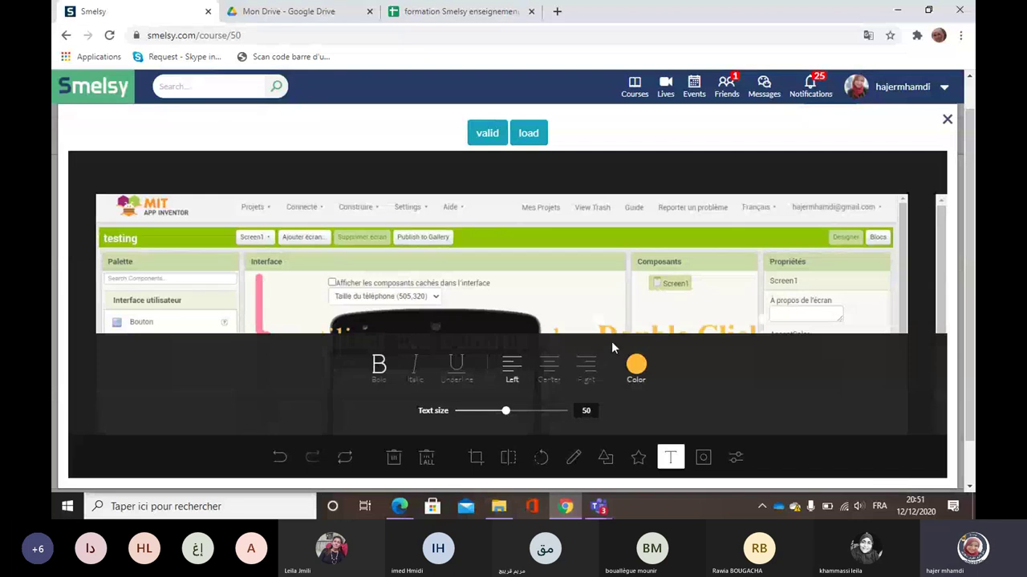
drag(611, 341, 600, 283)
double_click(633, 292)
key(BackSpace)
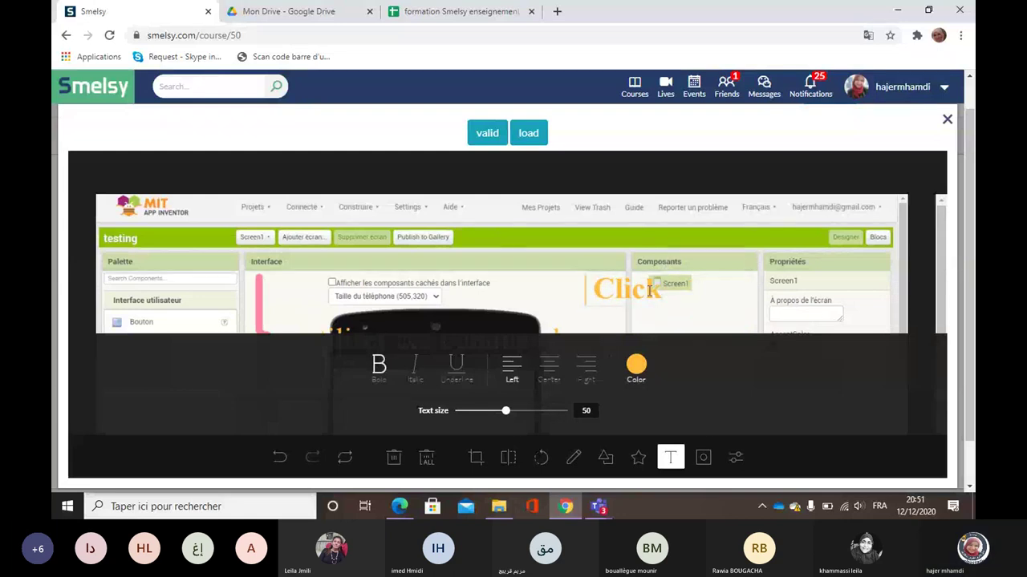
double_click(649, 289)
key(BackSpace)
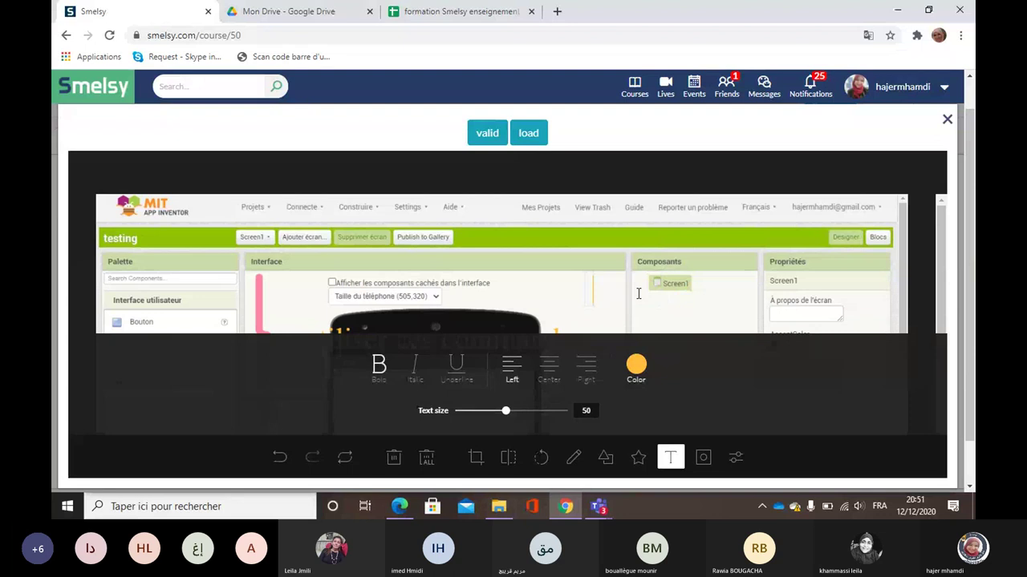
text(changer les pr)
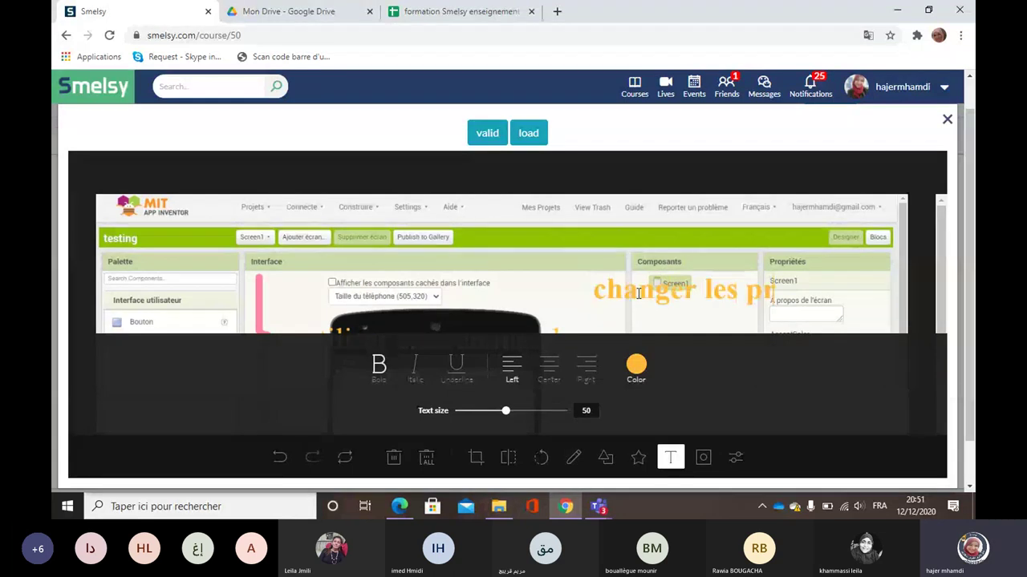
text(opri)
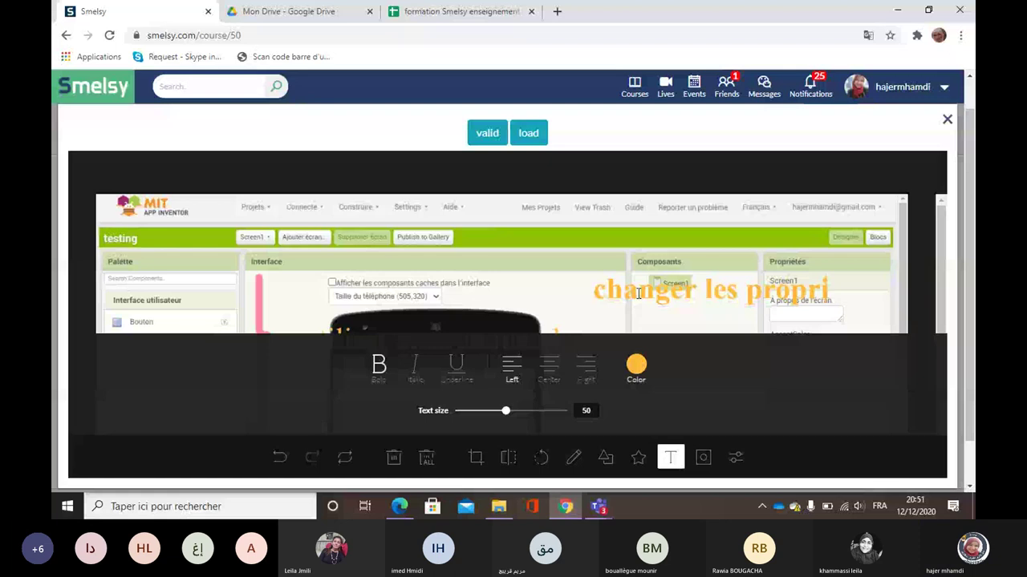
text(étés)
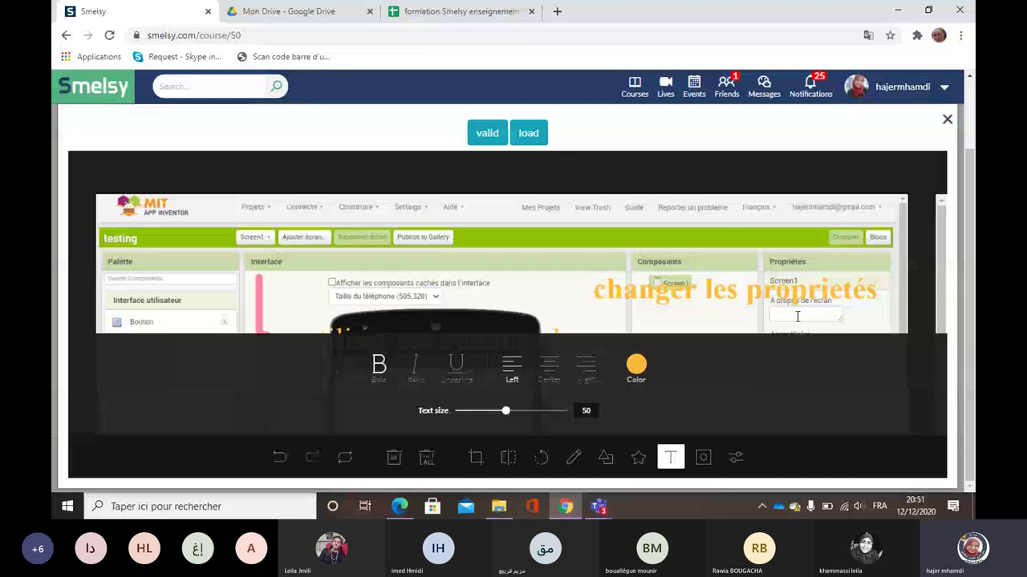
Validate the image, return to editing, and draw a pink loop around Bouton with an arrow to the phone
click(485, 134)
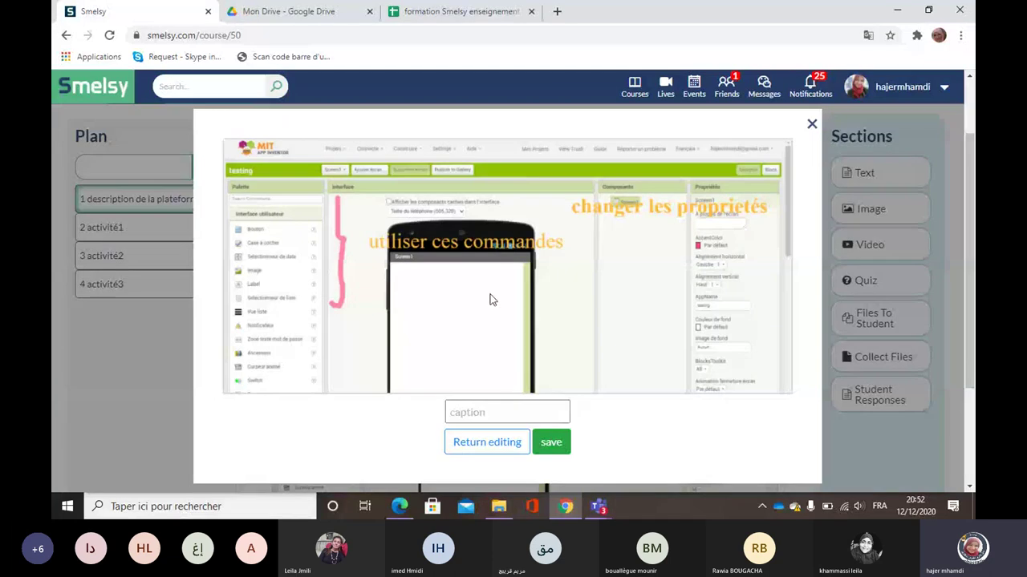
click(485, 445)
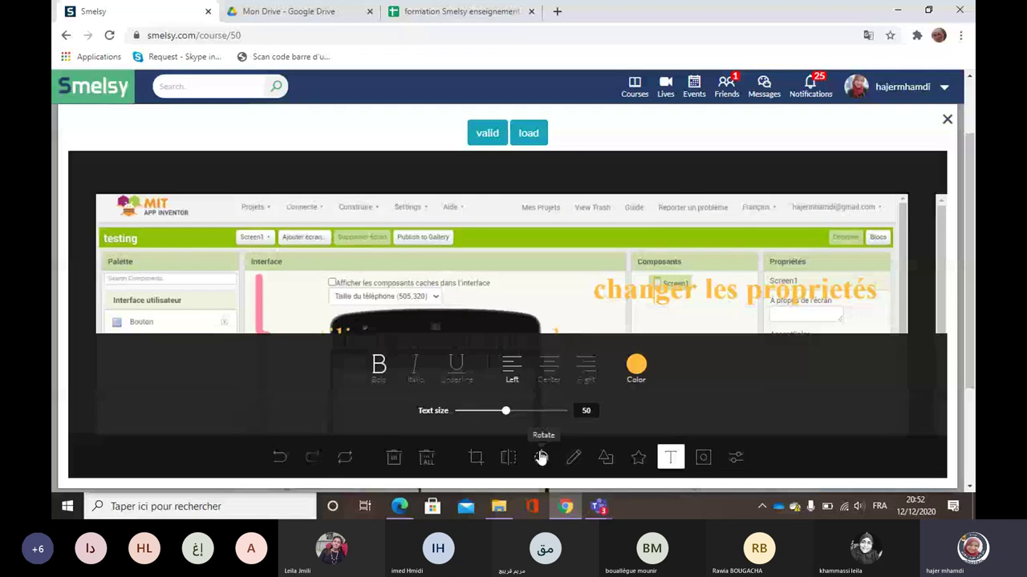
click(574, 457)
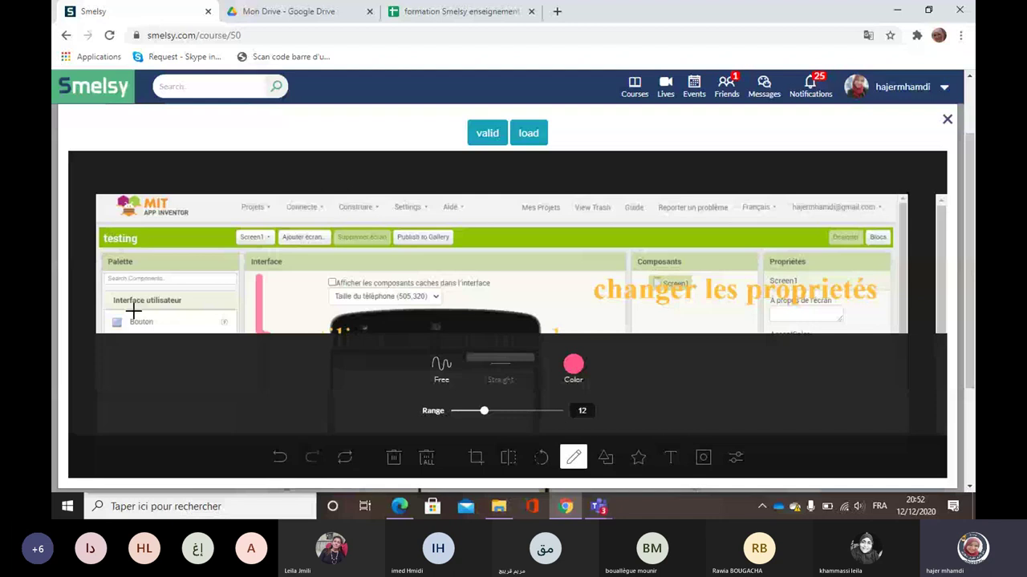
mouse_move(133, 312)
mouse_down()
mouse_move(201, 289)
mouse_move(381, 314)
mouse_move(393, 331)
mouse_up()
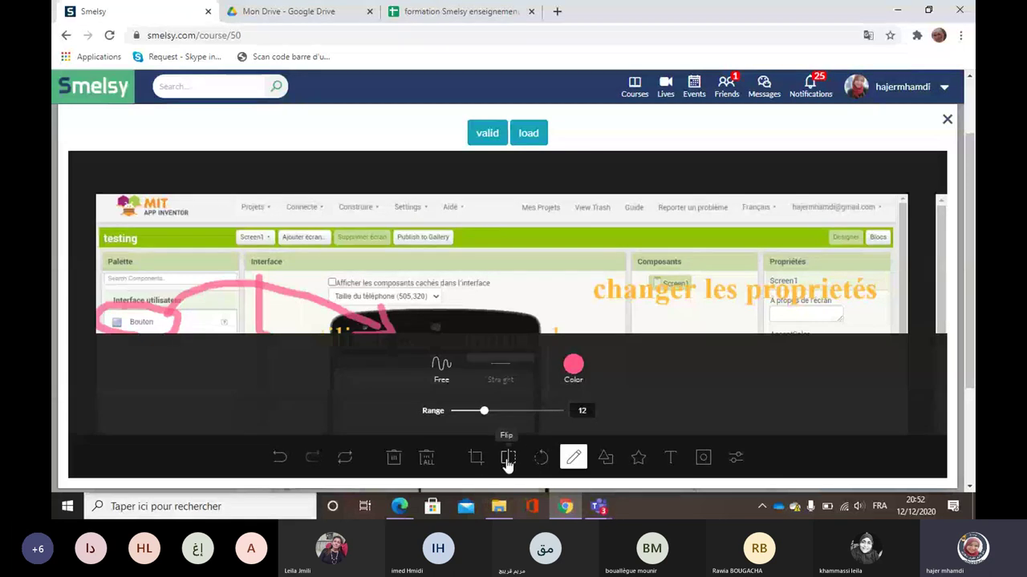
click(605, 460)
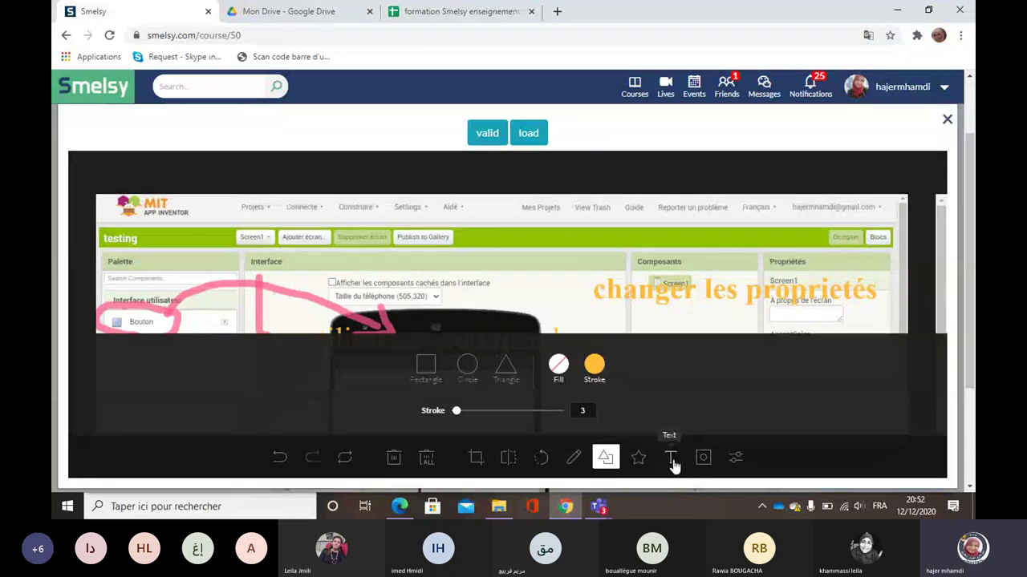
Validate the annotated screenshot, caption it "interface d'appinventor" and save it
click(486, 133)
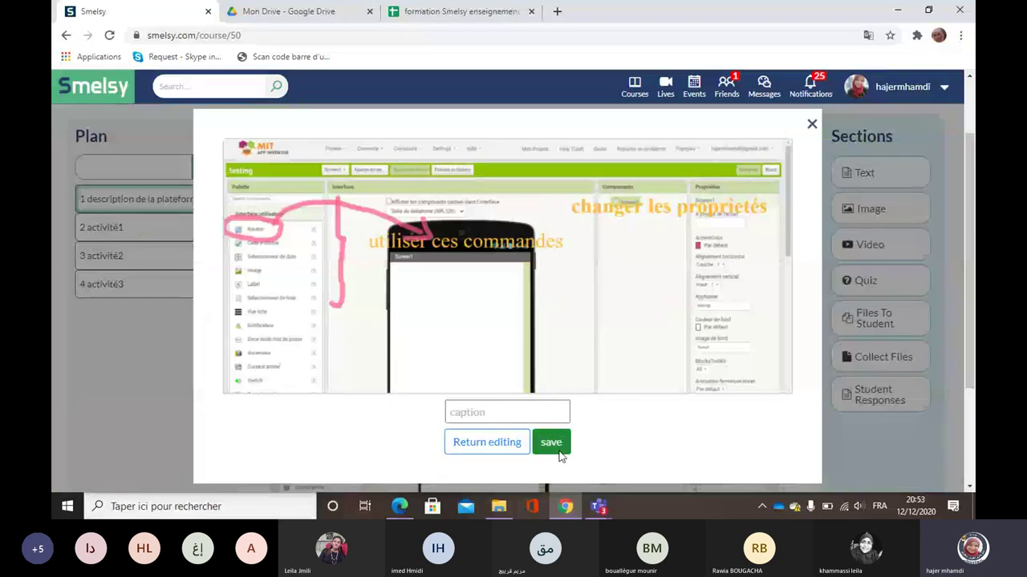
click(467, 414)
text(intera)
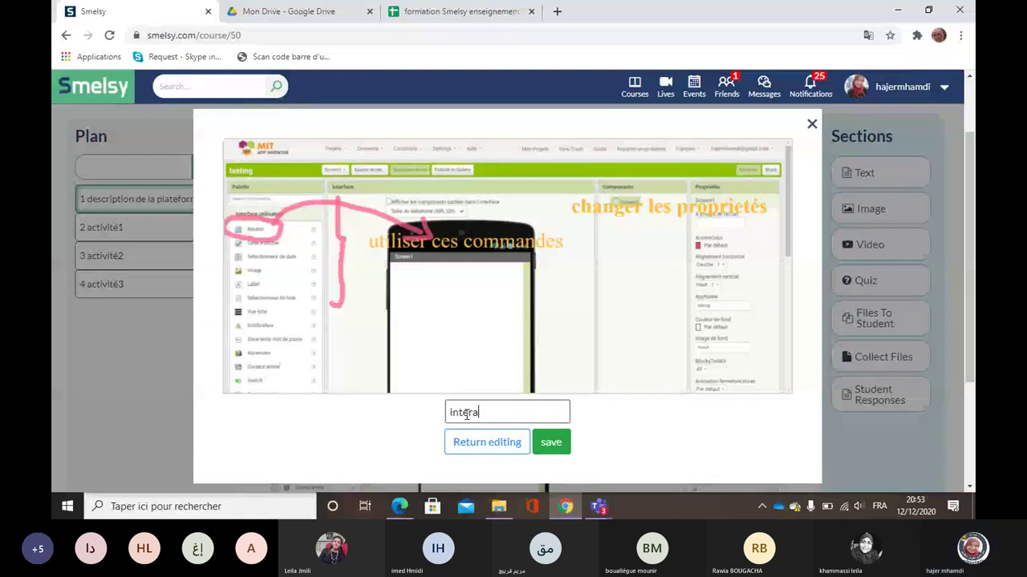
text(fce)
key(BackSpace)
key(BackSpace)
key(BackSpace)
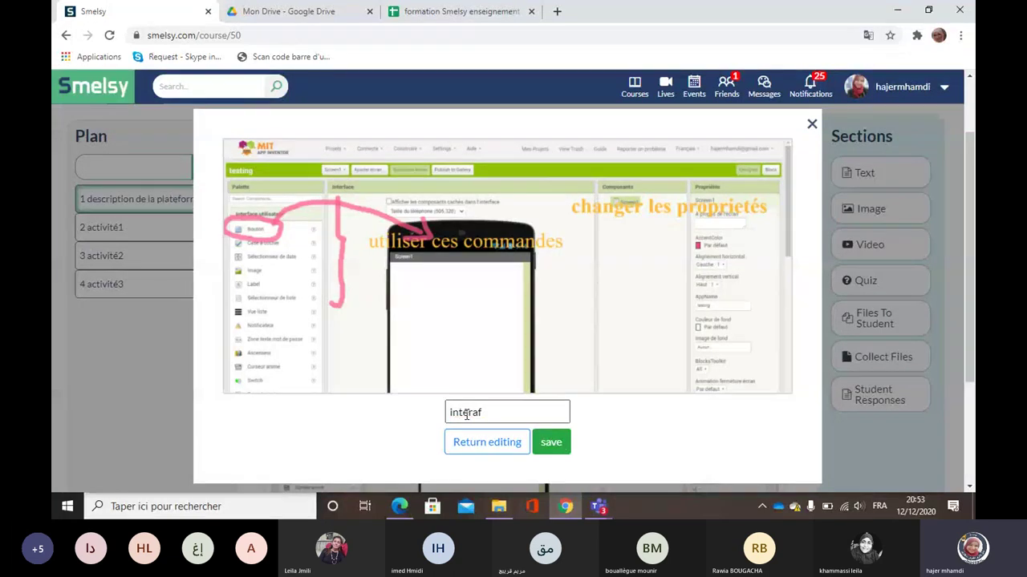
key(BackSpace)
key(BackSpace)
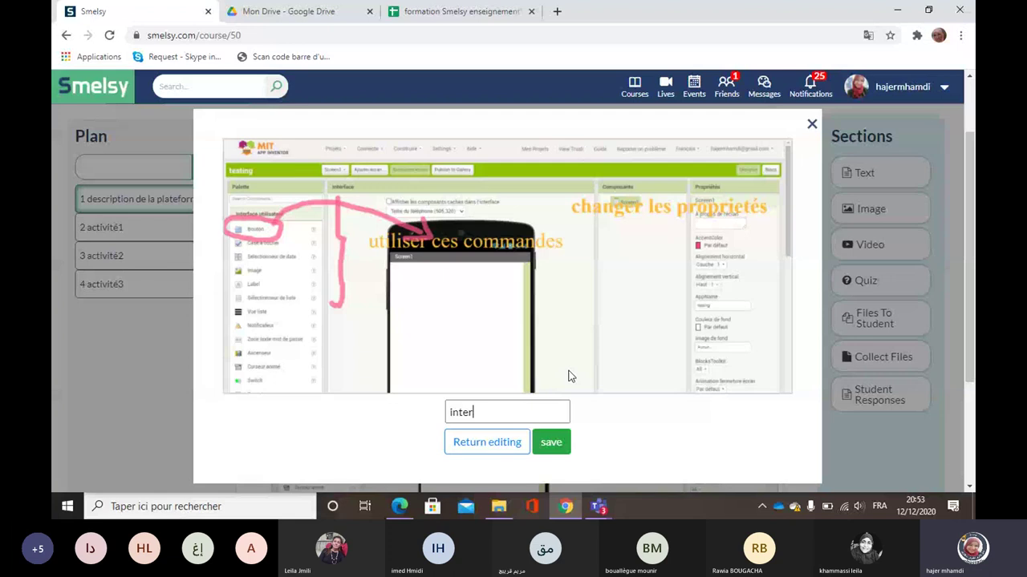
text(face d'a)
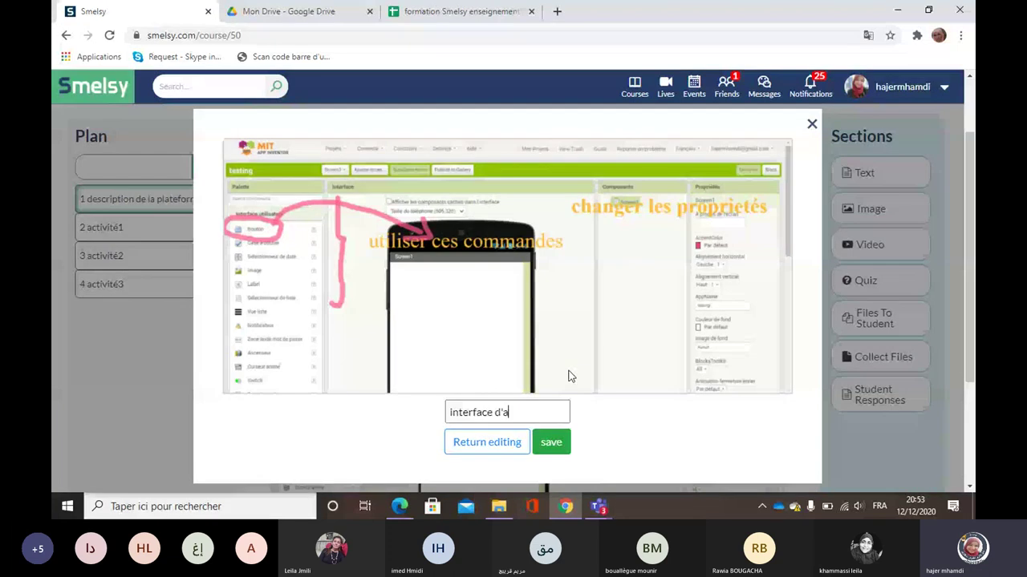
text(ppinventor)
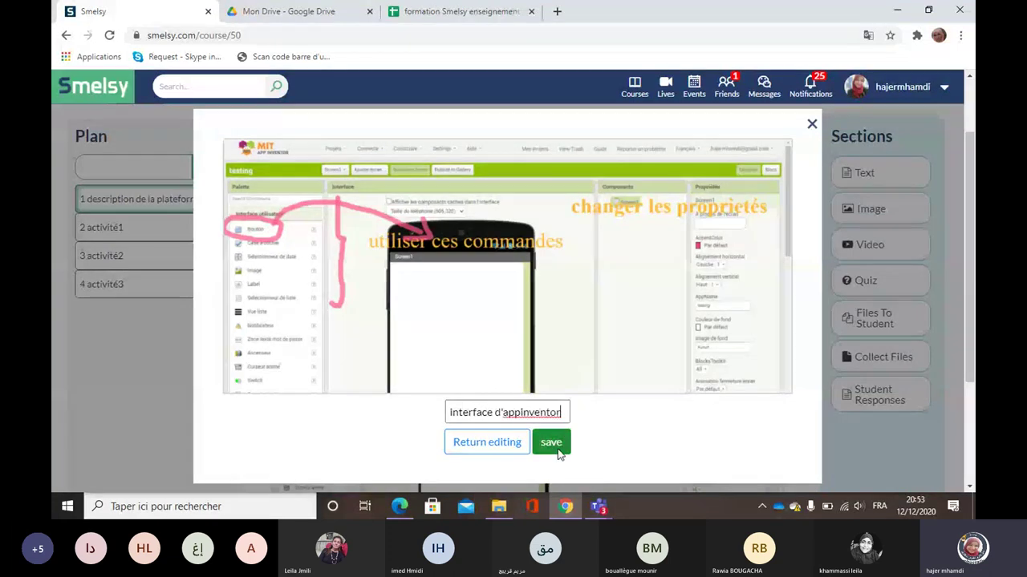
click(552, 452)
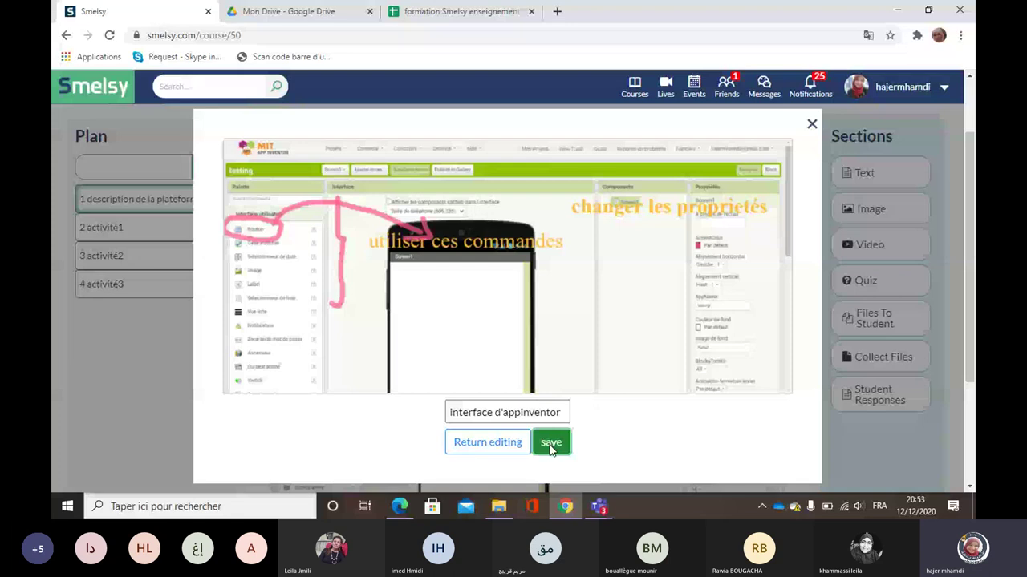
click(552, 450)
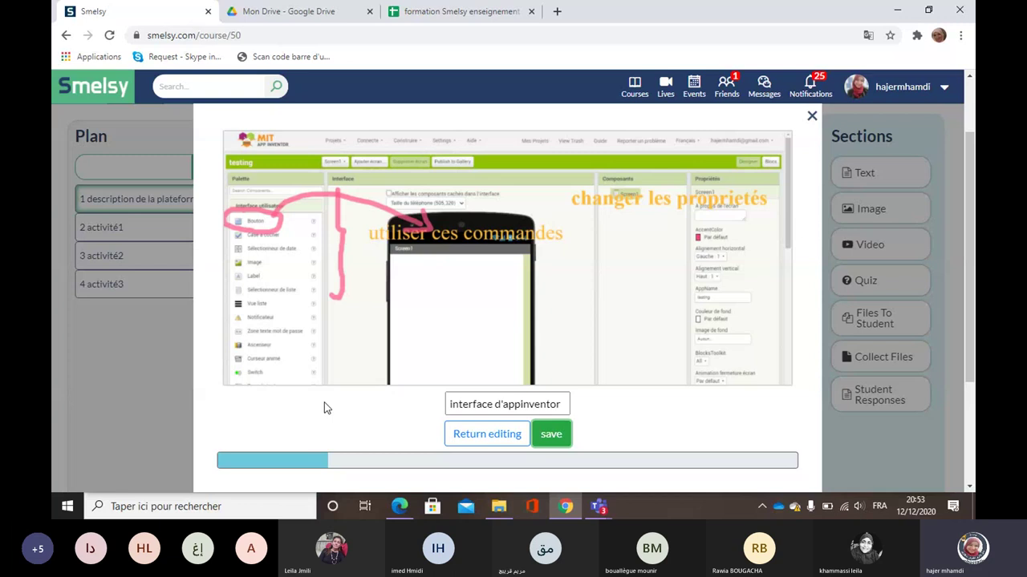
Review the saved image section, then open activité1 in the course plan and add a Video section to its content
scroll(478, 366, down, 3)
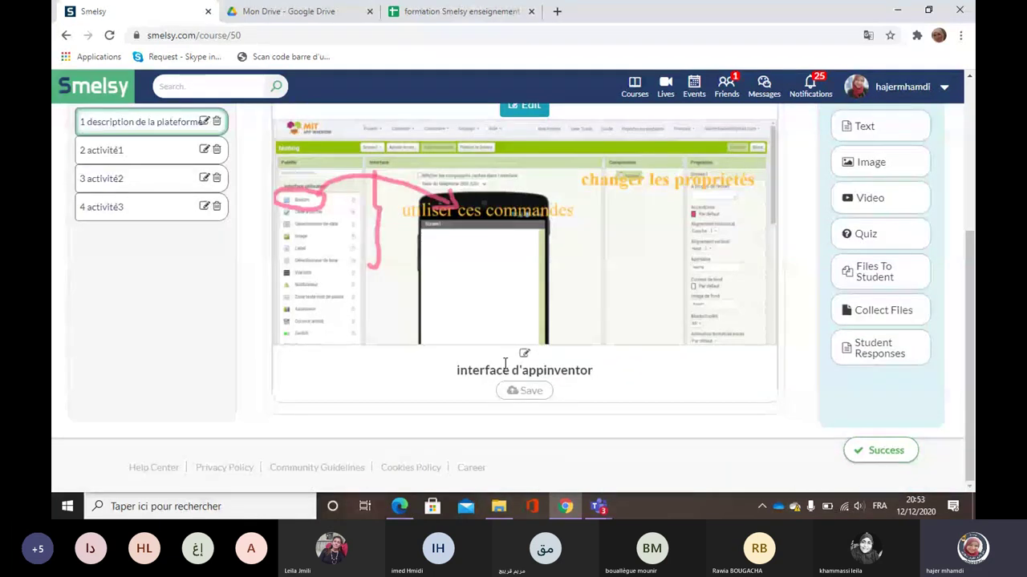
scroll(506, 365, up, 3)
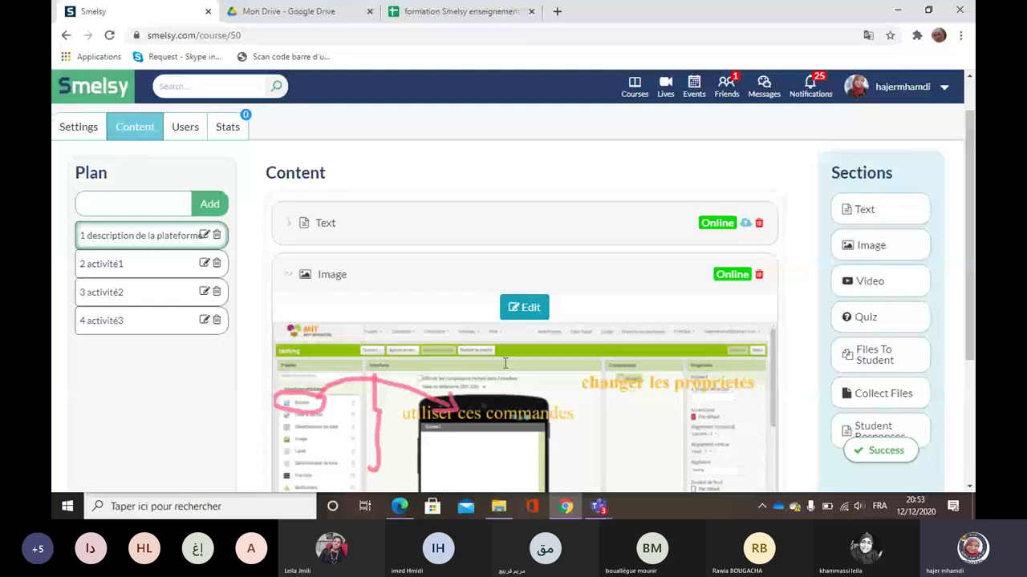
scroll(506, 365, up, 1)
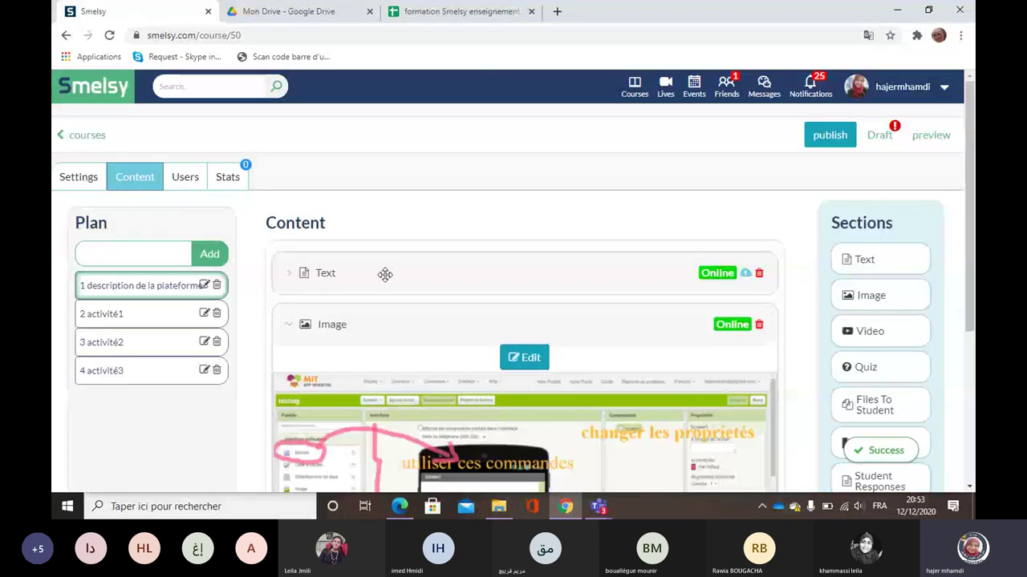
scroll(385, 275, down, 3)
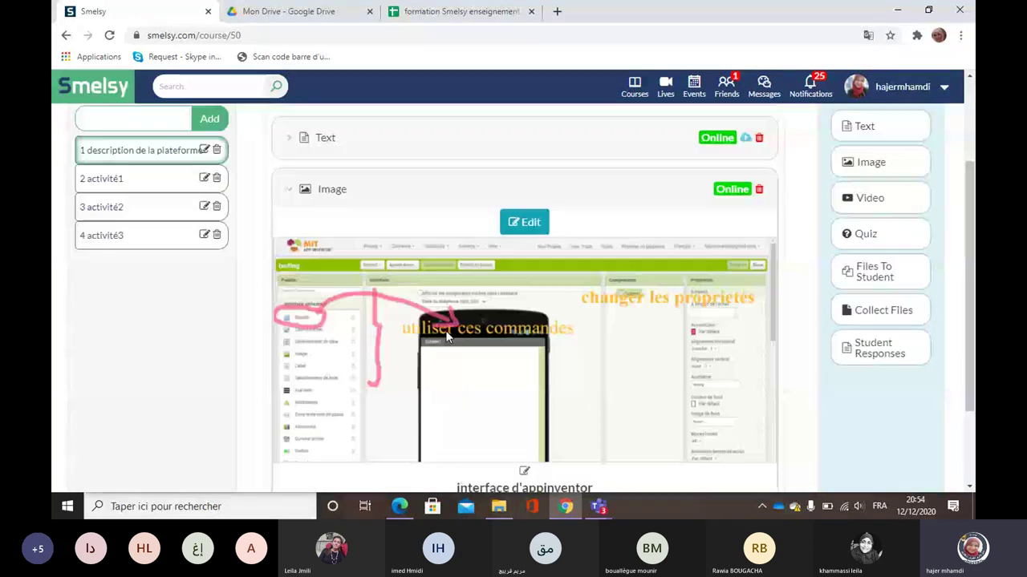
click(94, 181)
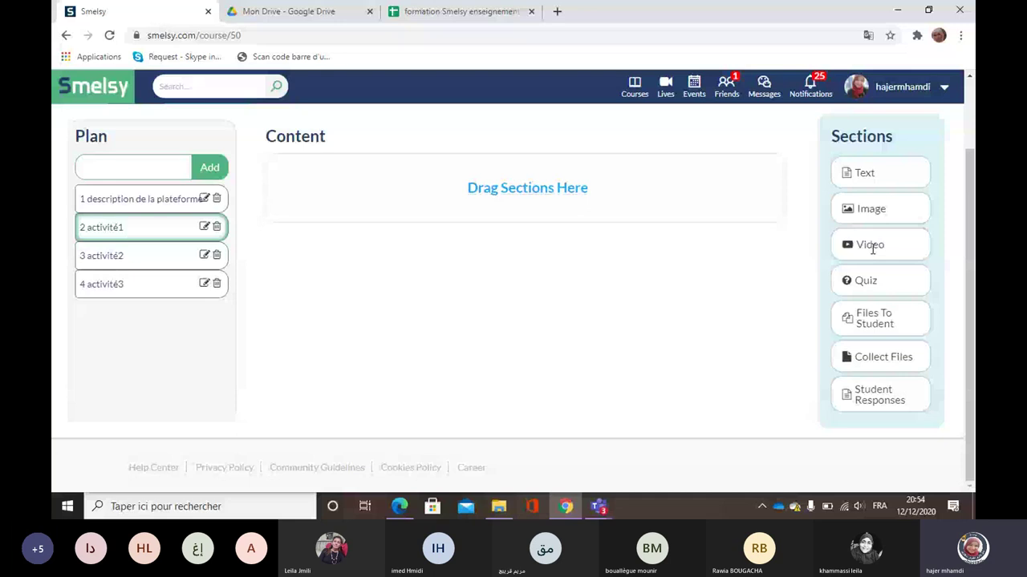
Open YouTube in a new browser tab, search for "appinventor" and copy the link address of the video "Introduction à App Inventor"
key(ctrl+t)
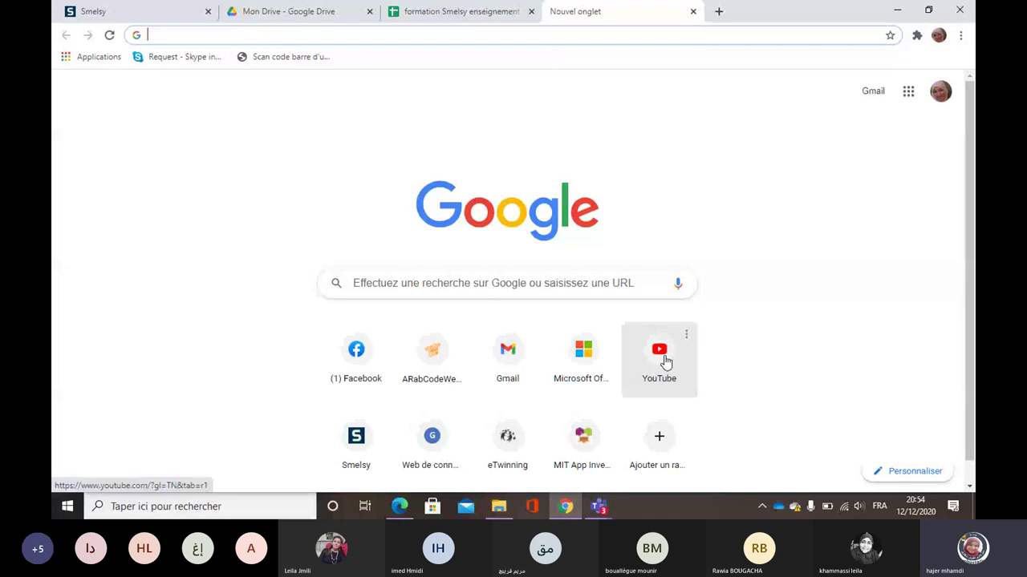
click(662, 359)
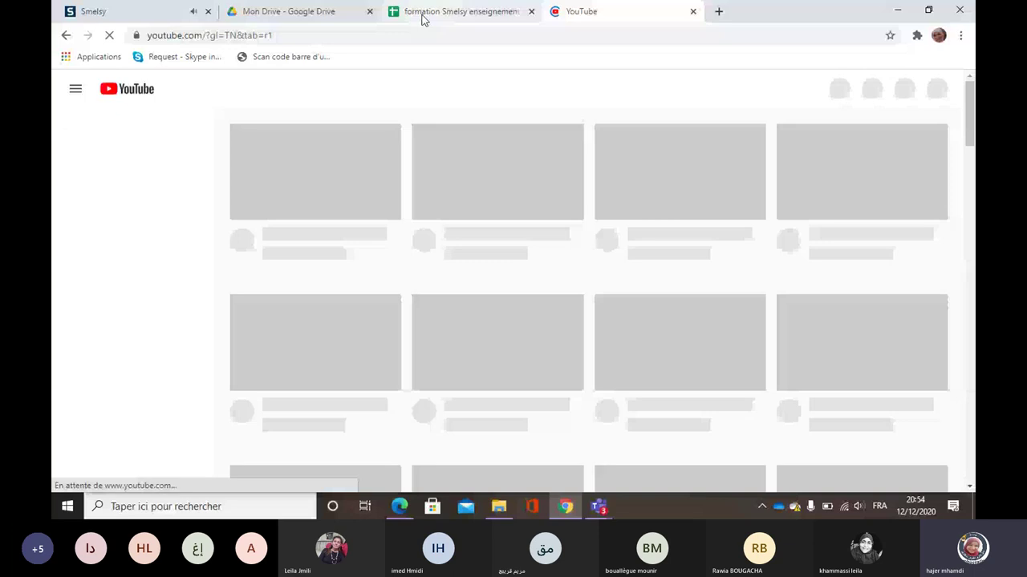
click(154, 15)
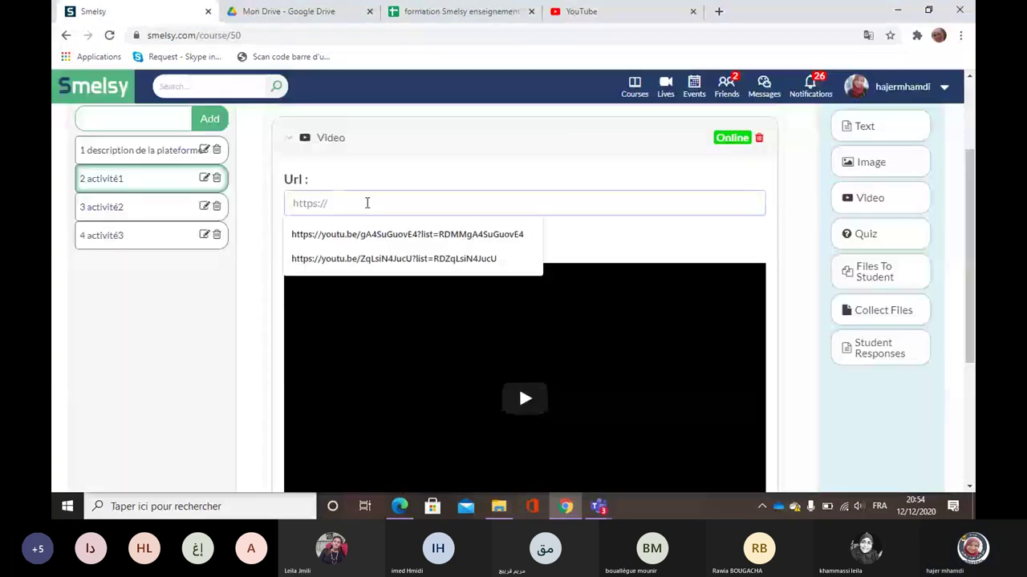
click(611, 15)
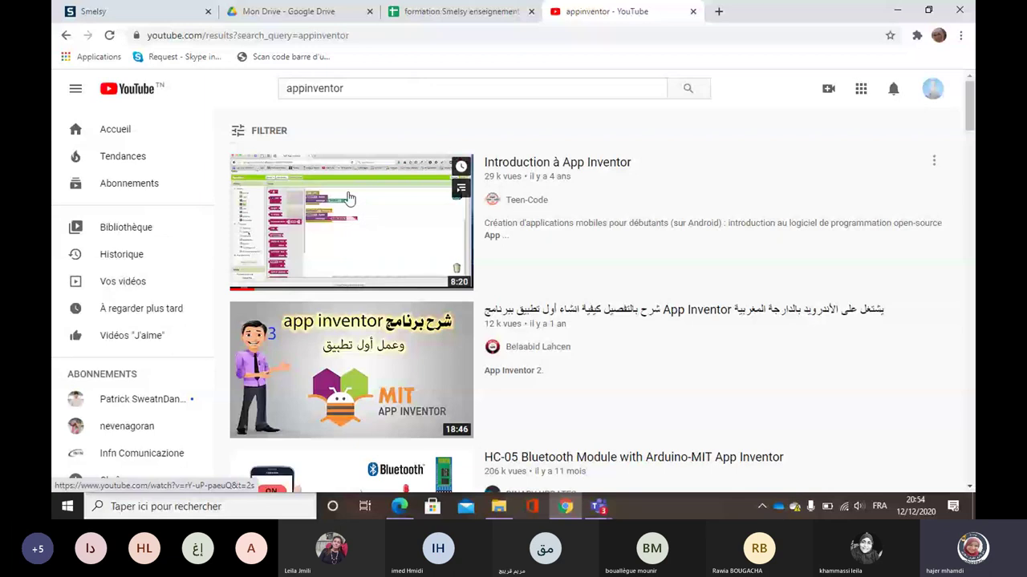
right_click(348, 197)
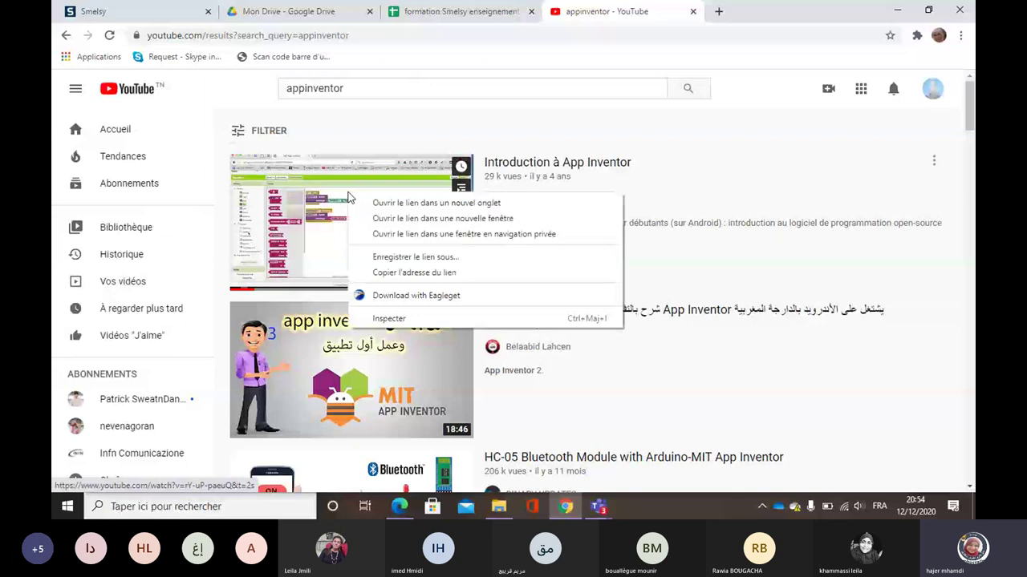
click(747, 90)
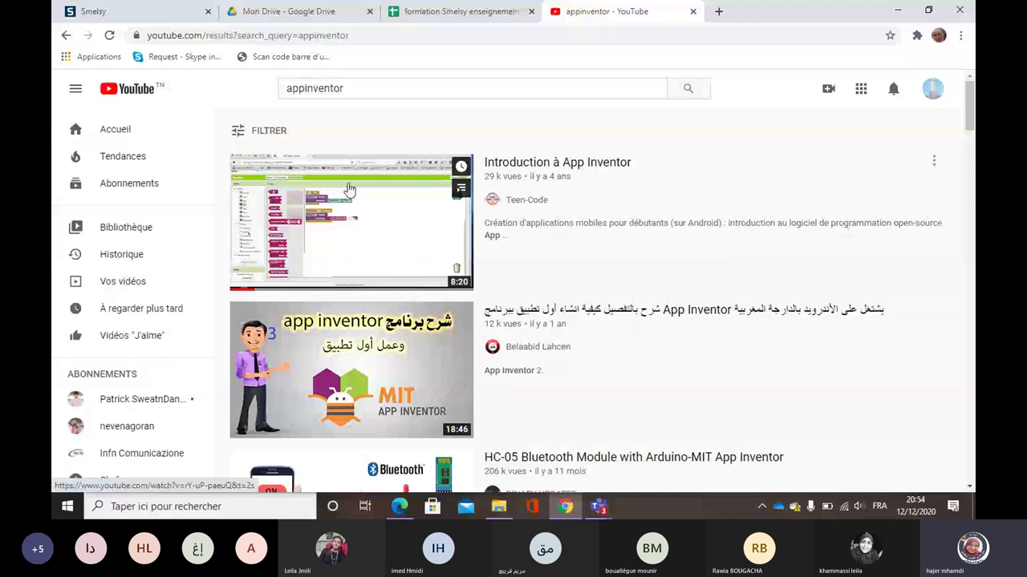
click(199, 11)
right_click(298, 203)
click(343, 308)
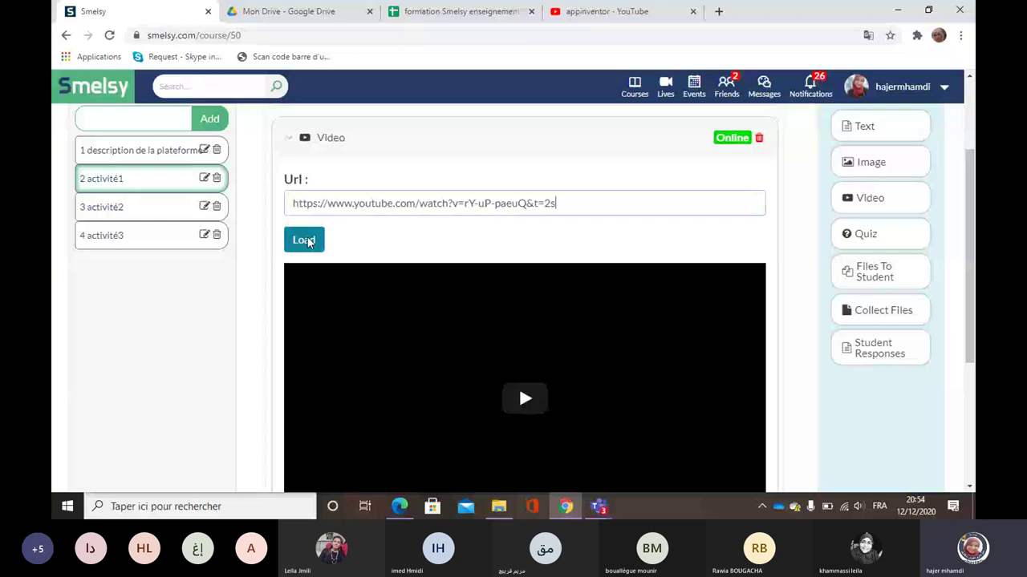
click(304, 240)
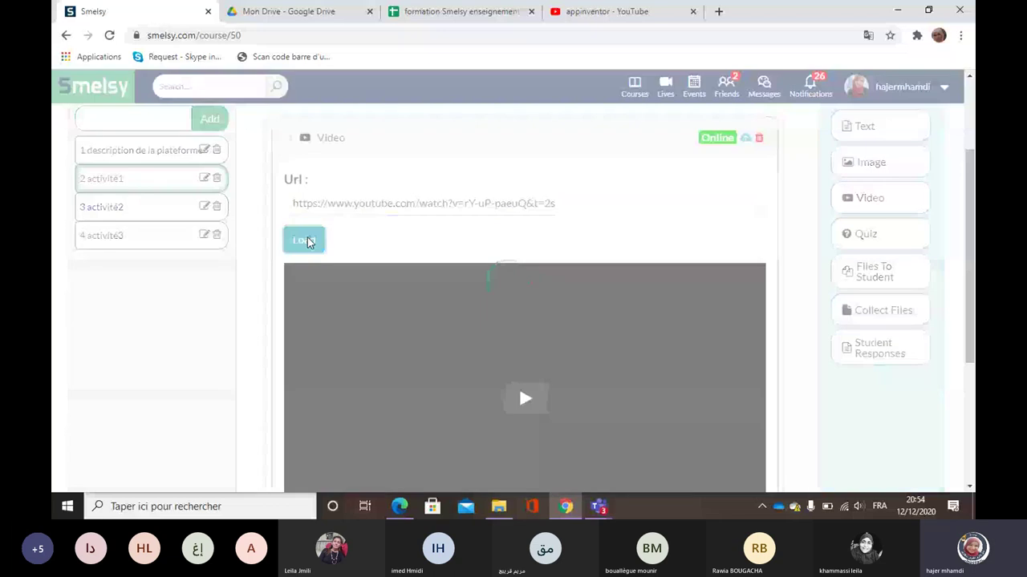
Check the loaded video's preview and title, and save the Video section of activité1
scroll(344, 241, down, 2)
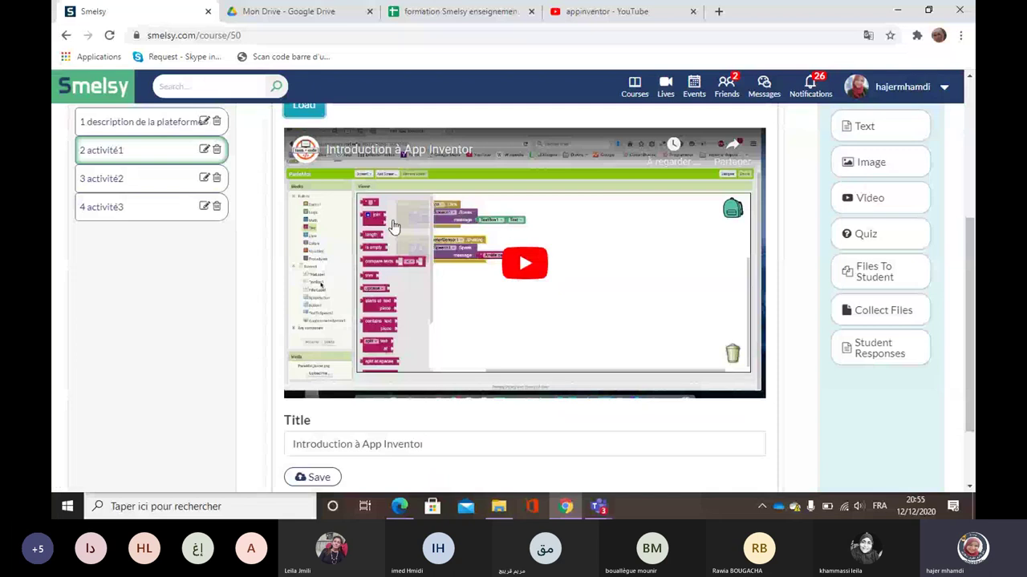
scroll(393, 227, up, 1)
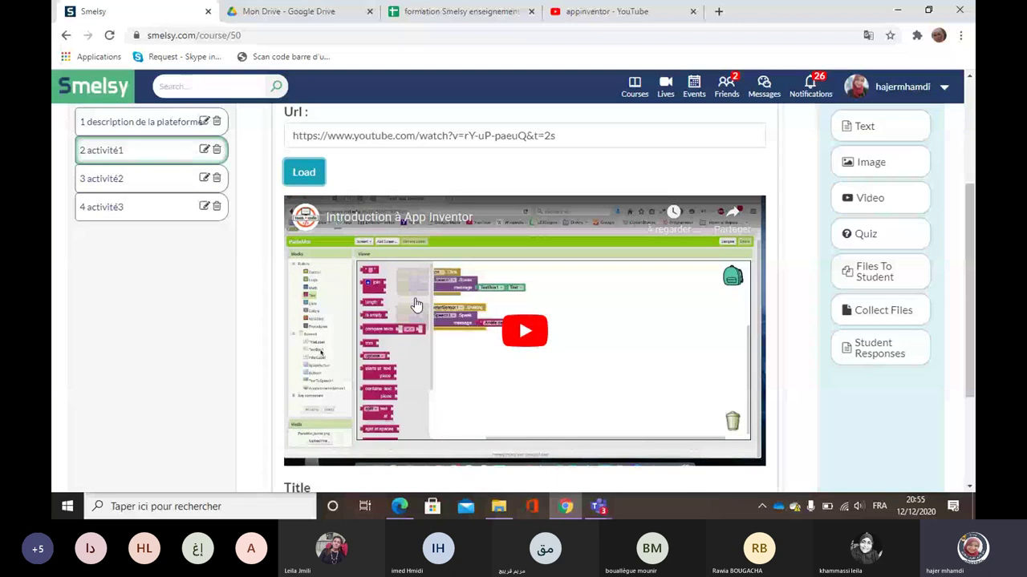
scroll(417, 305, down, 2)
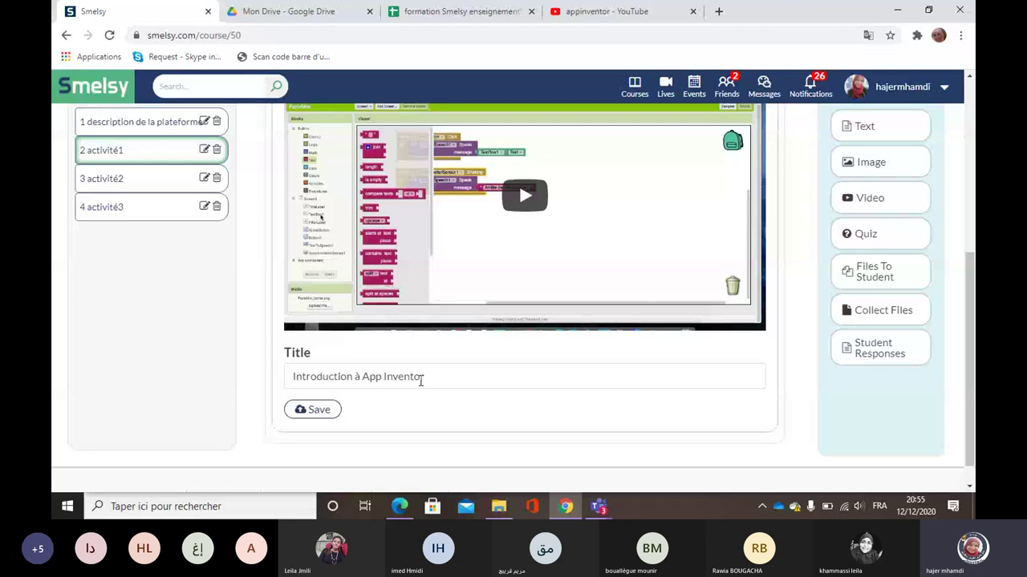
click(303, 377)
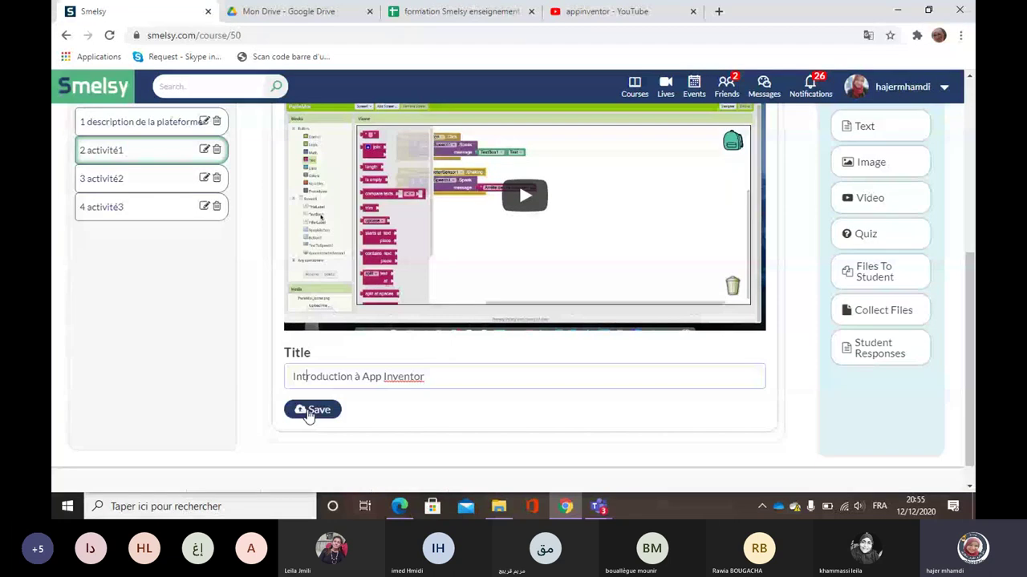
click(311, 411)
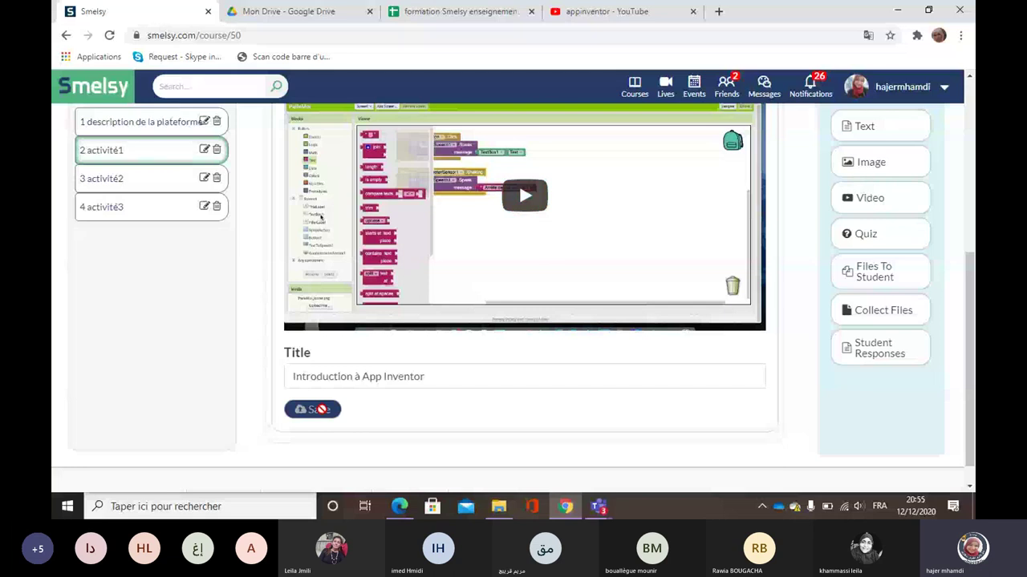
Open activité2 in the course plan and add a Quiz section to its content
scroll(355, 382, up, 2)
scroll(356, 382, up, 2)
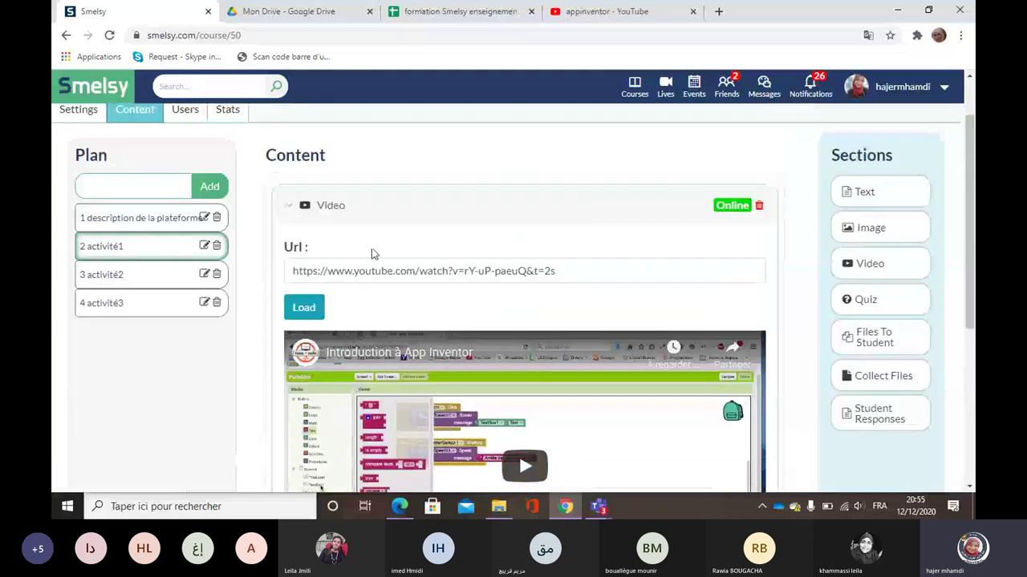
click(138, 281)
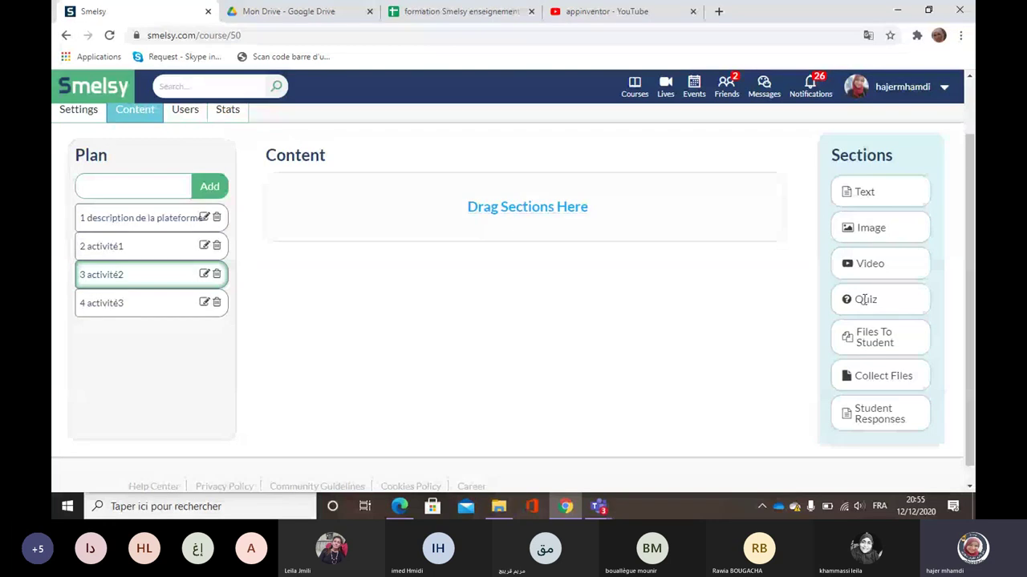
drag(865, 299, 514, 217)
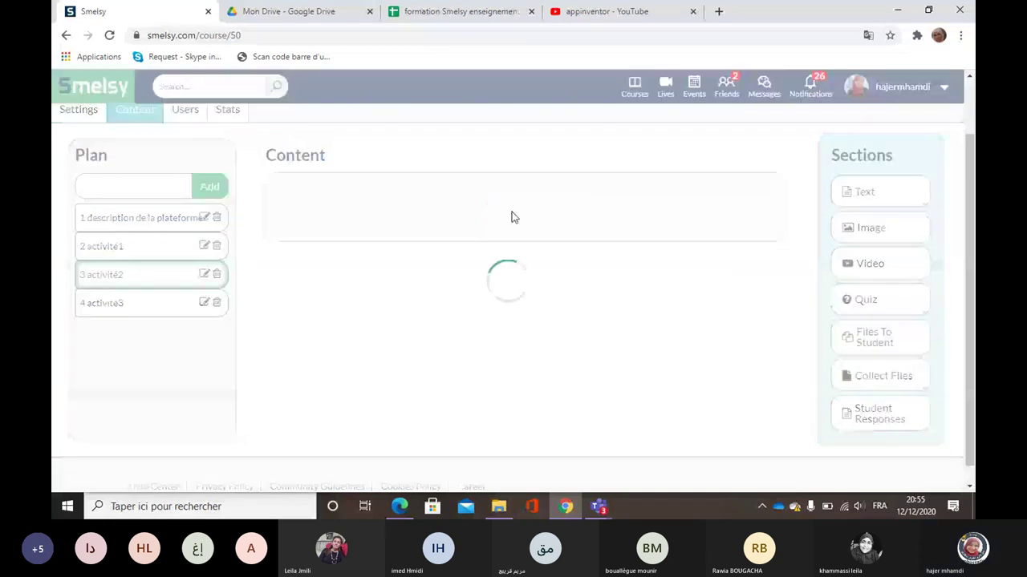